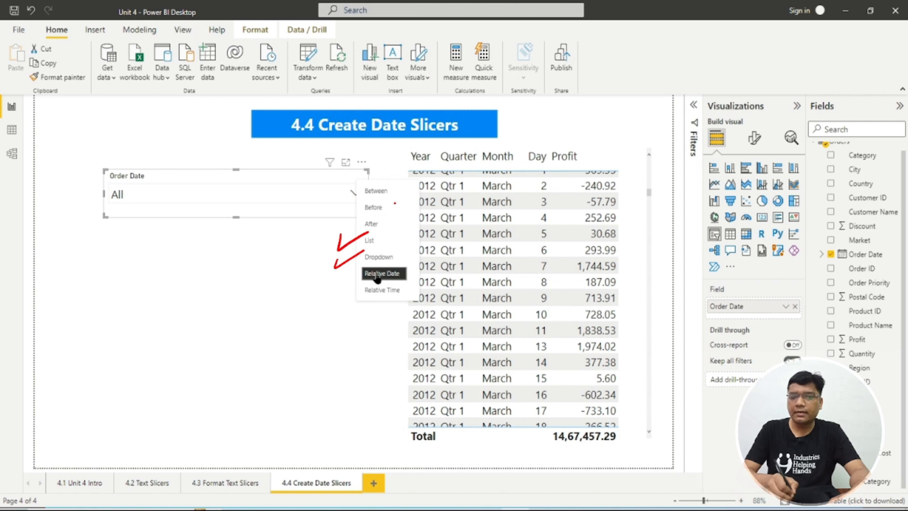
left_click_drag(390, 205, 412, 195)
left_click_drag(389, 217, 406, 218)
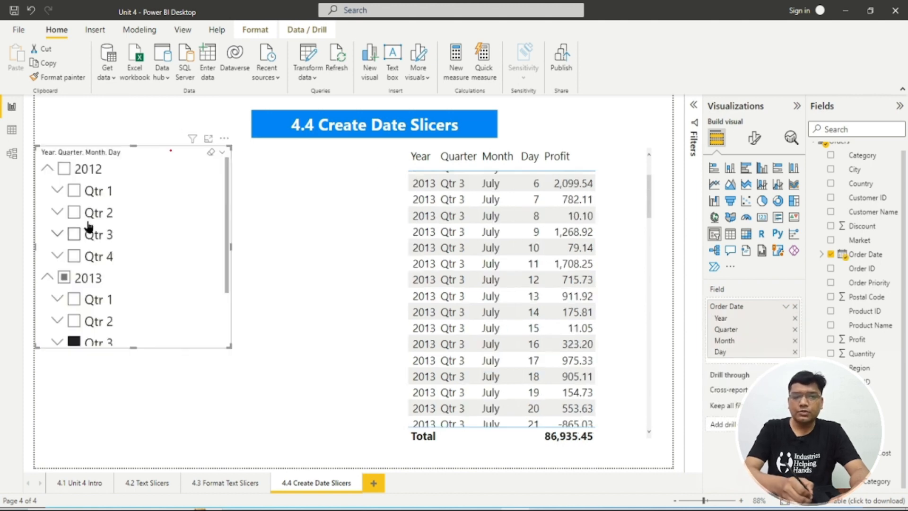
left_click_drag(141, 230, 138, 238)
left_click_drag(129, 216, 149, 241)
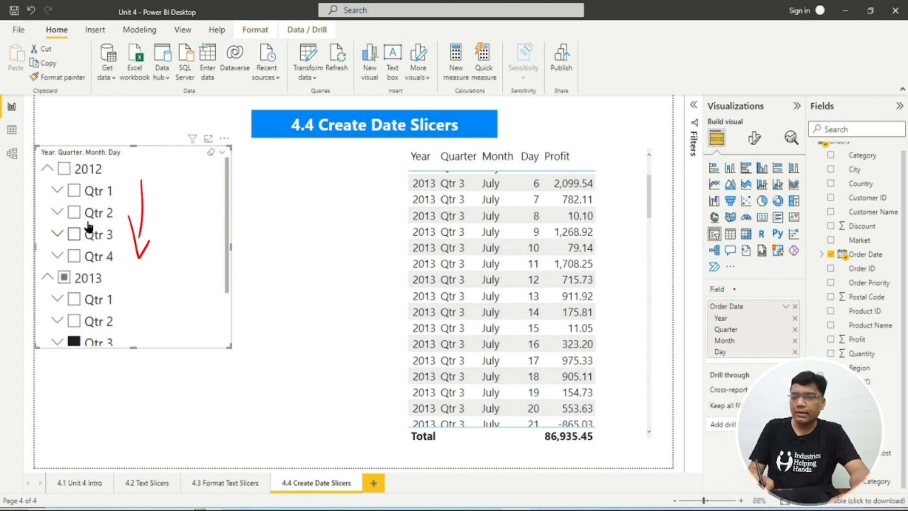
mouse_move(722, 286)
left_mouse_down()
mouse_move(735, 282)
mouse_move(754, 296)
left_mouse_up()
left_click_drag(858, 242, 871, 238)
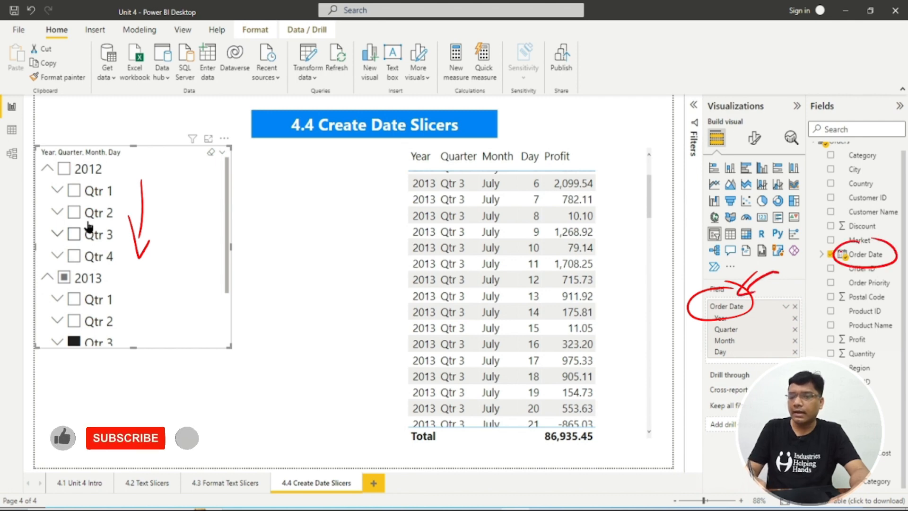
left_click_drag(666, 329, 707, 318)
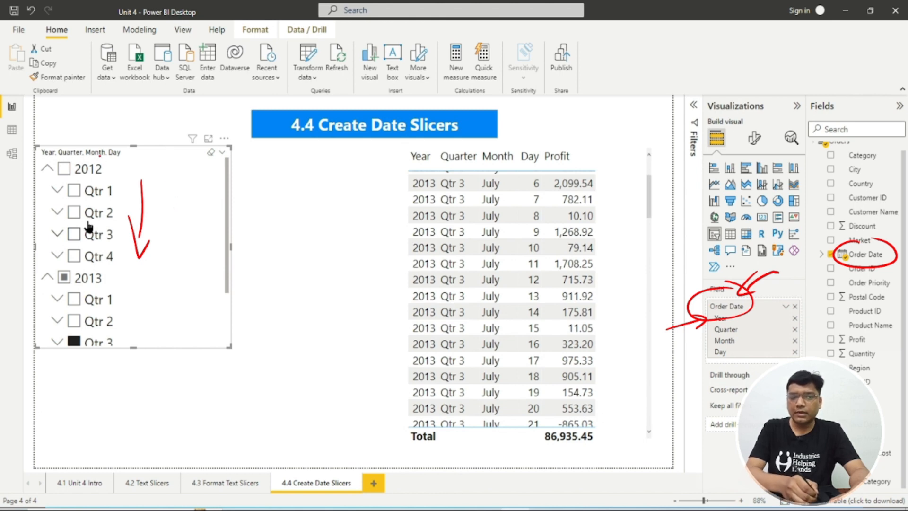
left_click_drag(93, 143, 83, 140)
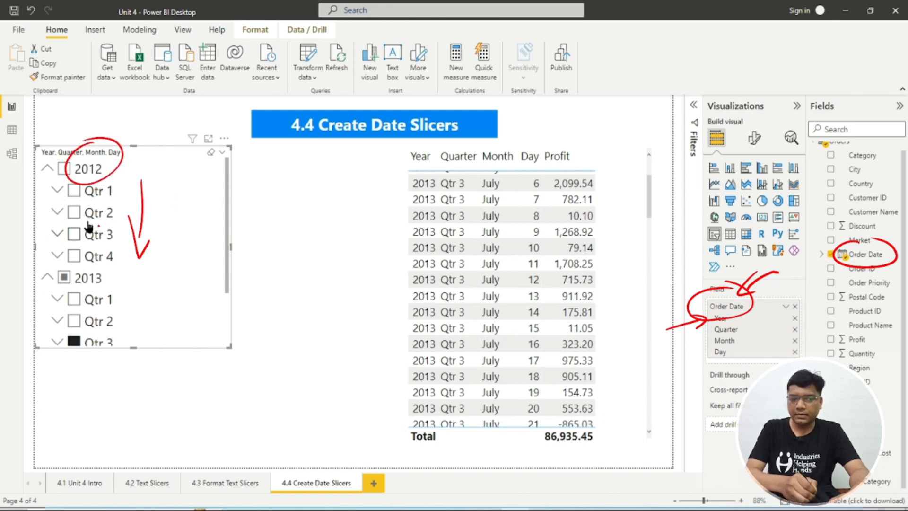
mouse_move(99, 225)
left_mouse_down()
mouse_move(124, 234)
mouse_move(90, 216)
left_mouse_up()
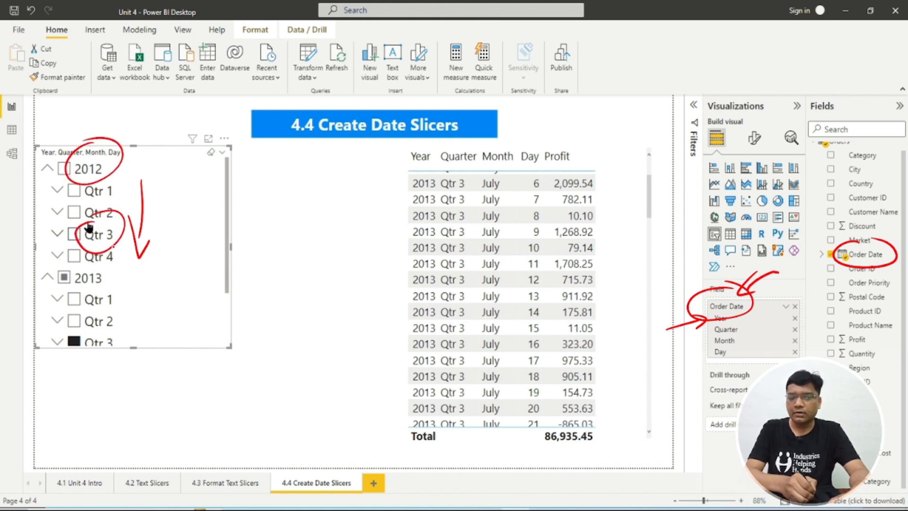
left_click_drag(90, 261, 107, 266)
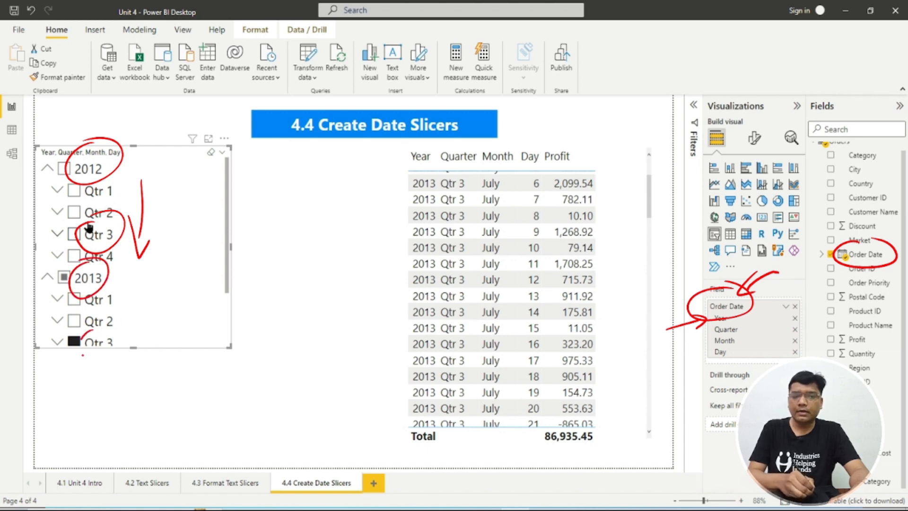
left_click_drag(83, 355, 114, 325)
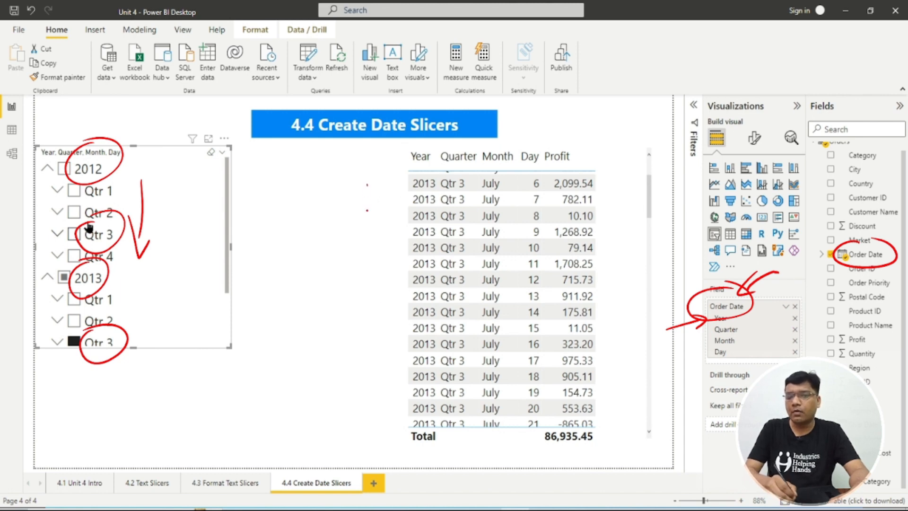
left_click_drag(367, 184, 404, 176)
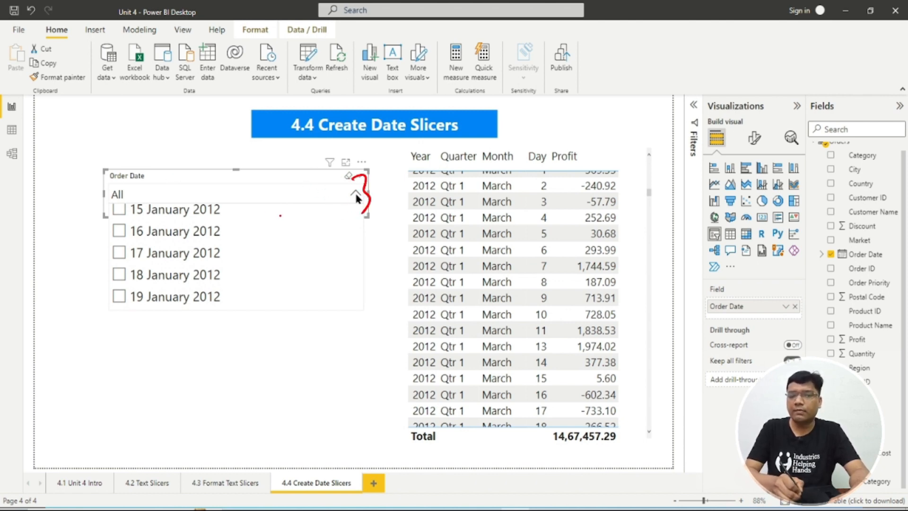
left_click_drag(84, 235, 114, 230)
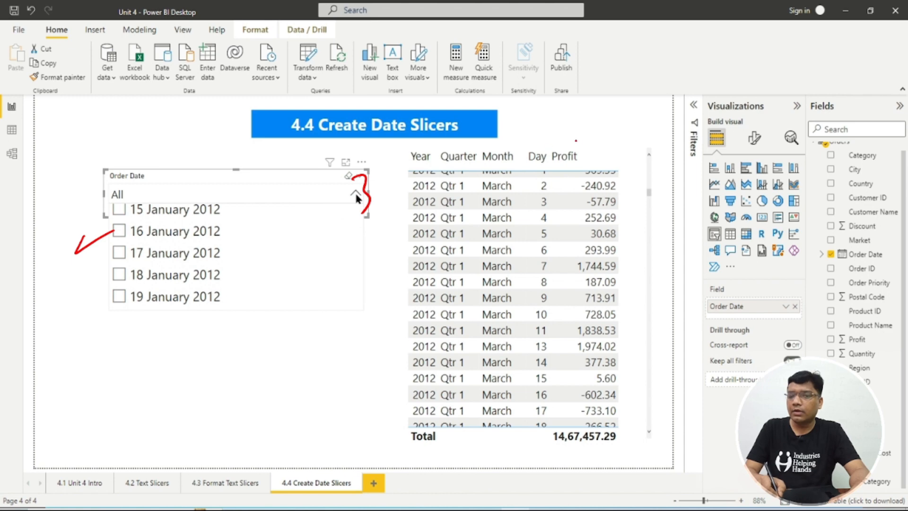
left_click_drag(576, 136, 609, 130)
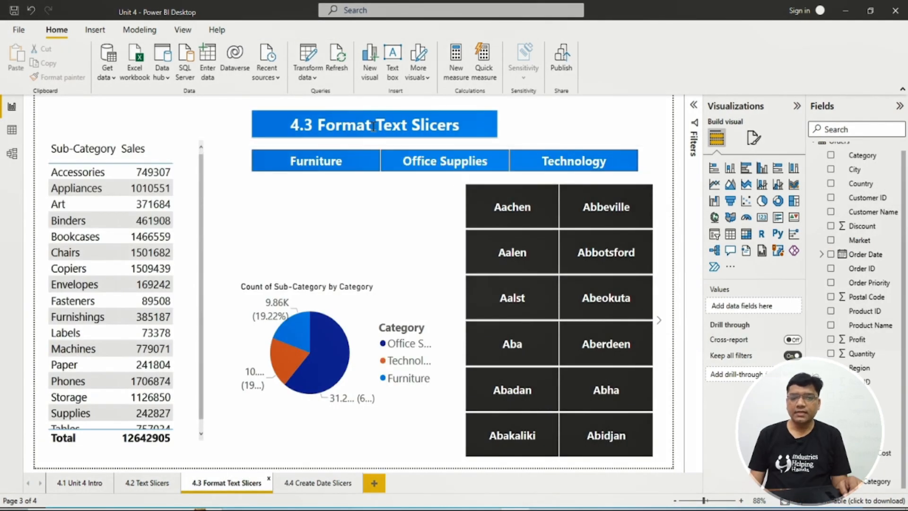
Step: Add an Order Date slicer to the 4.4 Create Date Slicers page, placed below the title and resized to a wide, short box
left_click(301, 483)
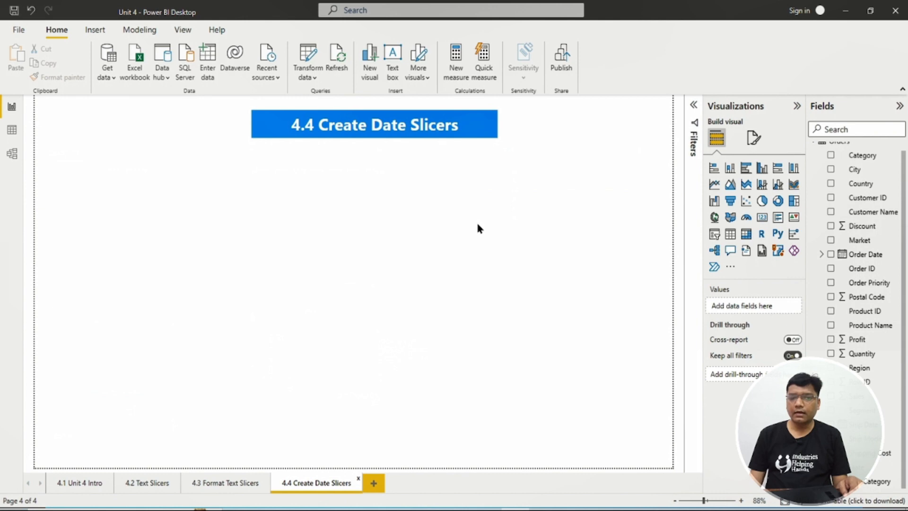
left_click(714, 233)
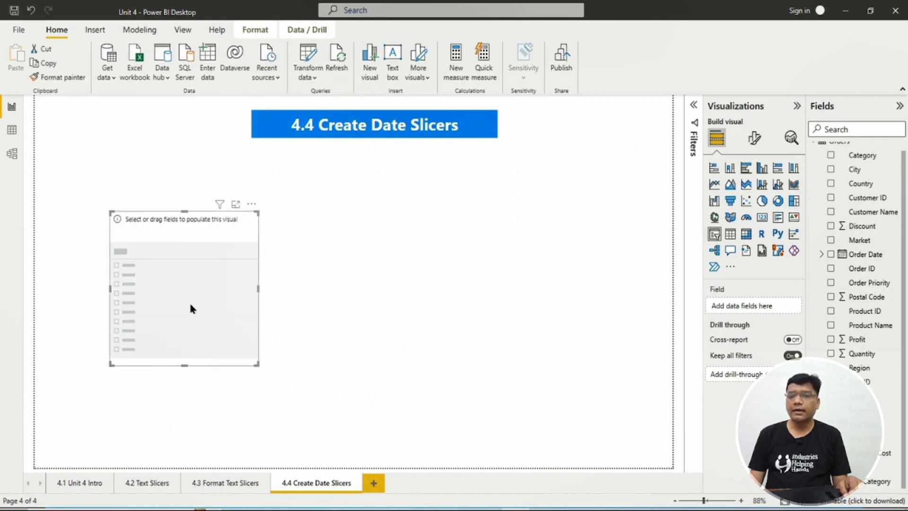
left_click_drag(163, 311, 155, 270)
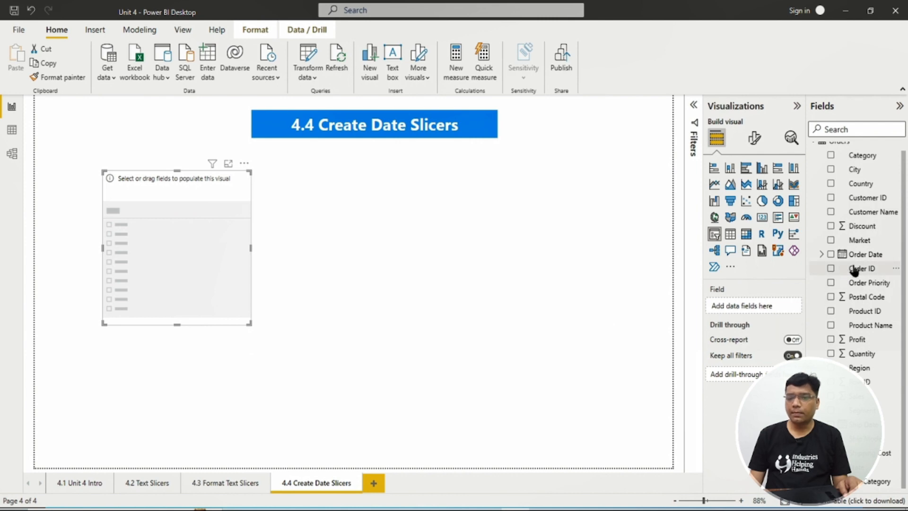
left_click_drag(854, 269, 757, 313)
left_click_drag(250, 323, 342, 233)
left_click(402, 246)
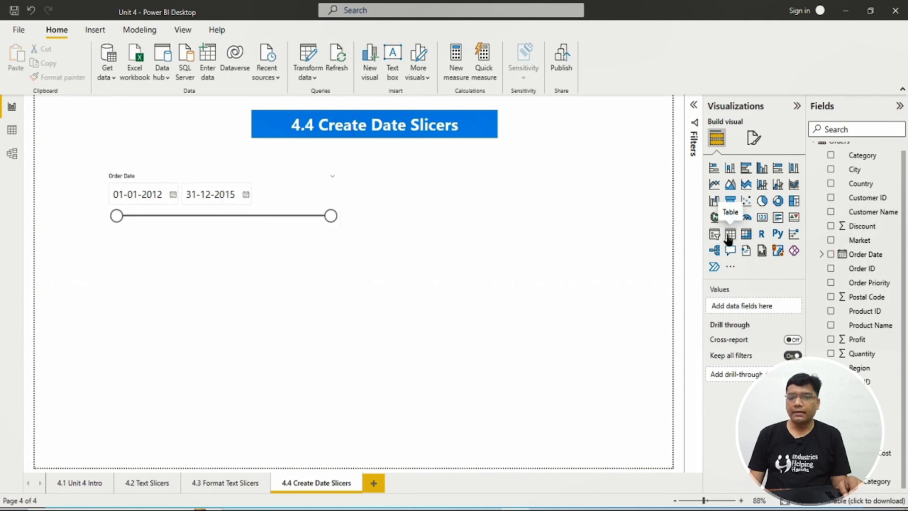
Step: Add a table with the Order Date hierarchy and Profit beside the slicer, and enlarge it to almost the full height below the title
left_click(728, 237)
left_click_drag(298, 330, 561, 215)
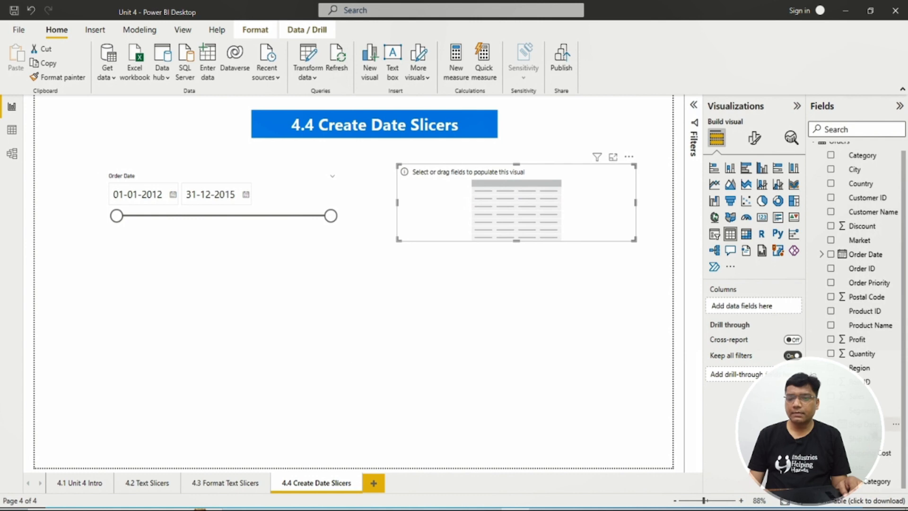
left_click_drag(863, 255, 778, 311)
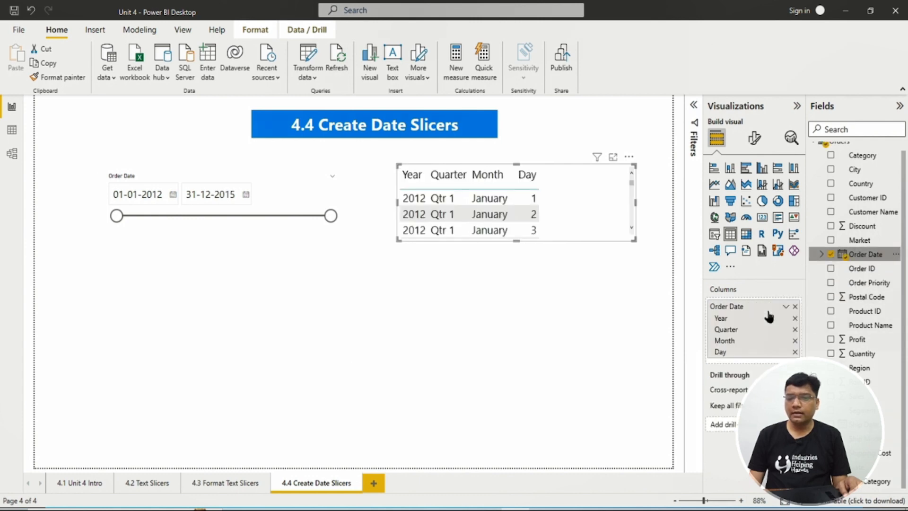
left_click_drag(851, 341, 745, 364)
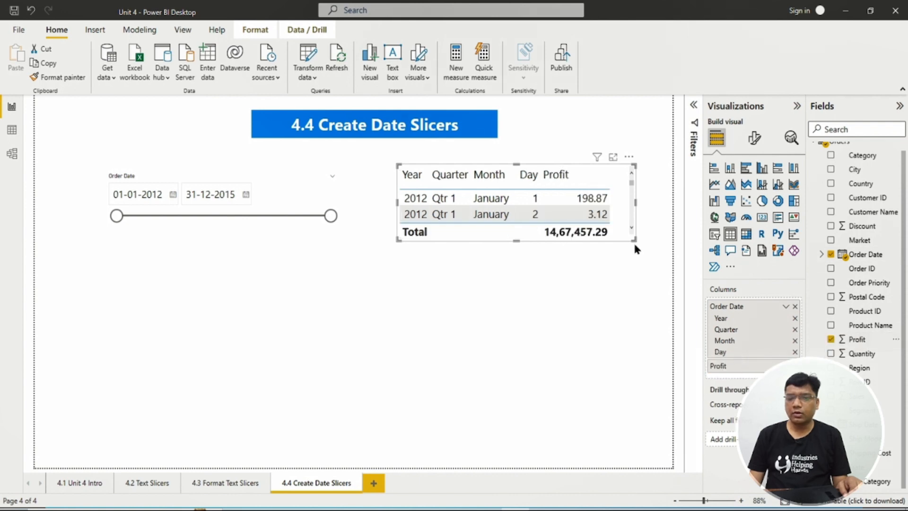
left_click_drag(633, 239, 642, 458)
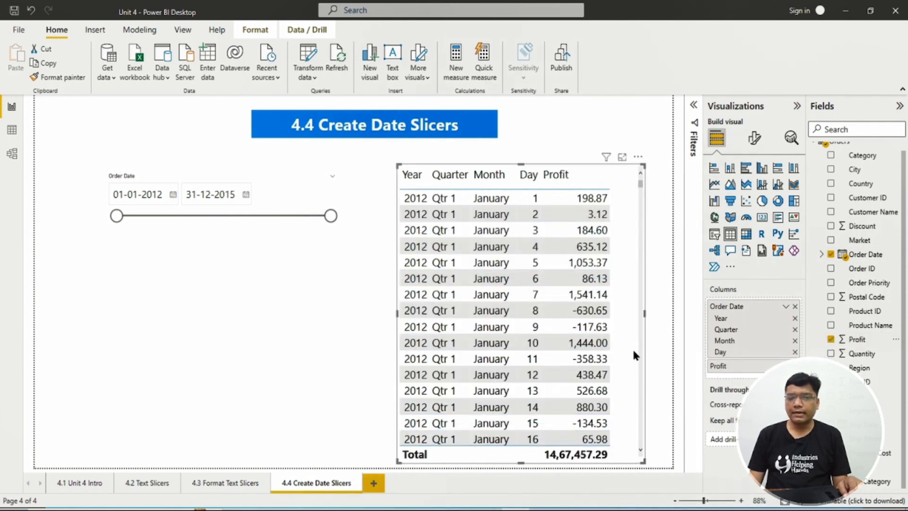
left_click_drag(627, 338, 634, 317)
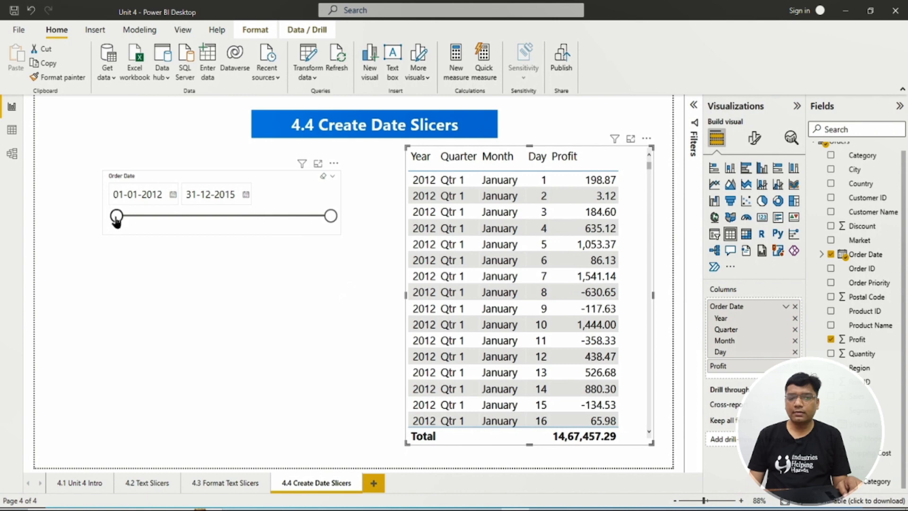
Step: Narrow the Order Date slicer's range to 29-11-2012 through 29-12-2014
left_click_drag(116, 216, 167, 232)
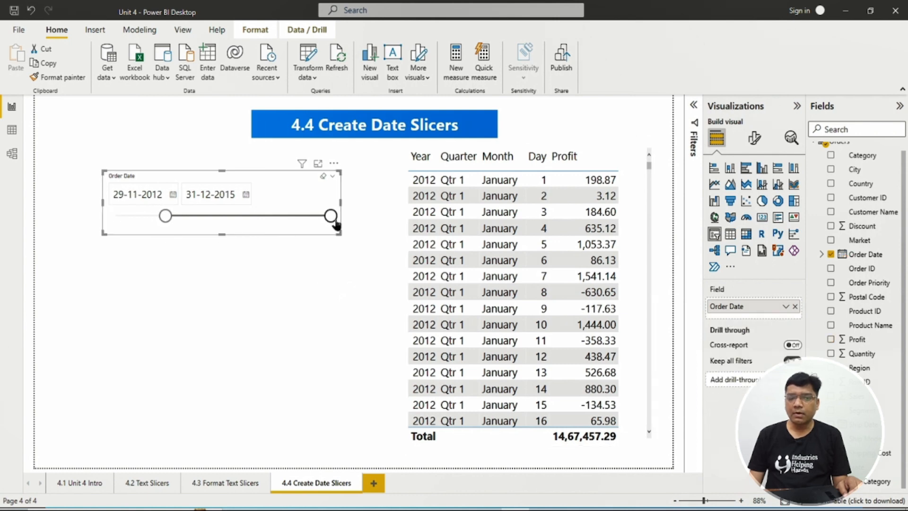
left_click_drag(330, 217, 280, 231)
left_click(291, 306)
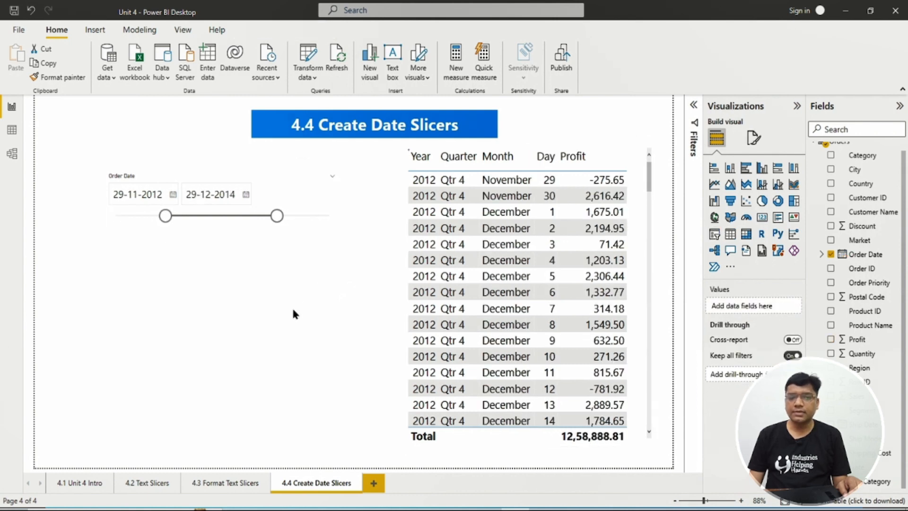
Step: Move the slicer's start date to 01-05-2014 and look through the filtered table rows
left_click_drag(173, 228, 244, 228)
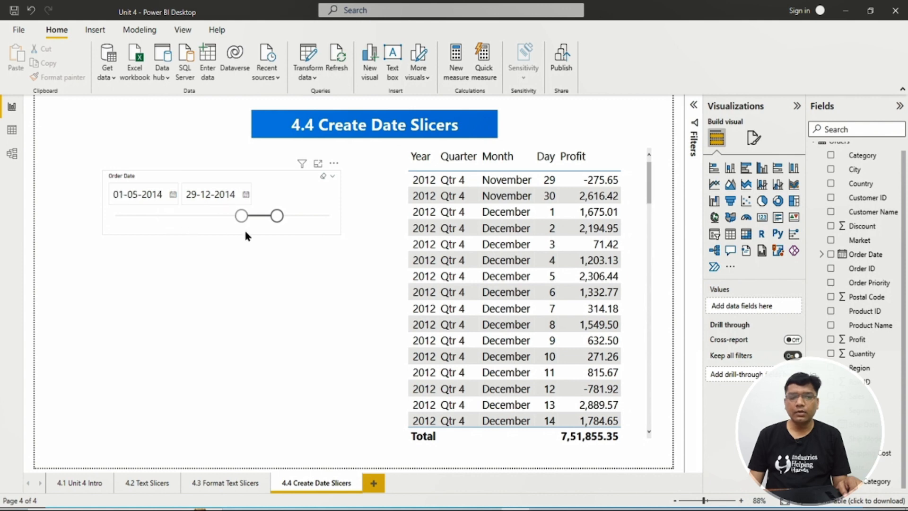
scroll(591, 360, "down", 8)
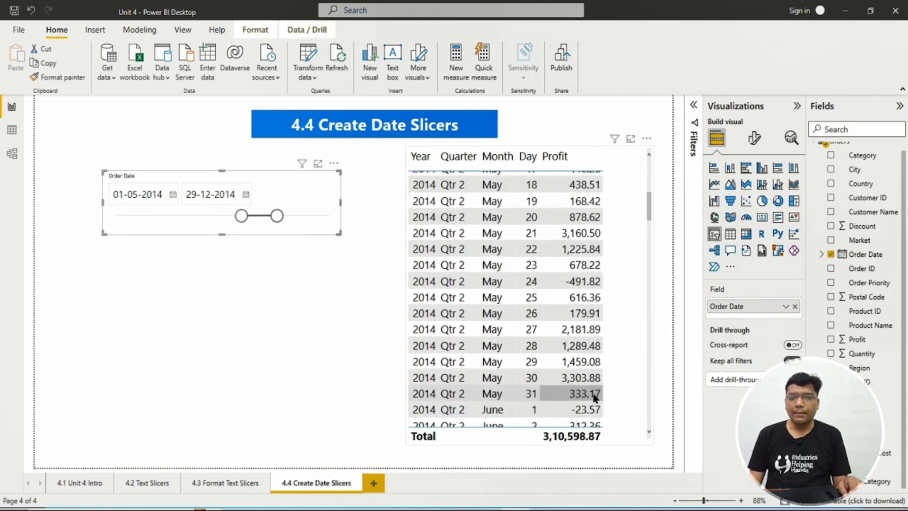
scroll(595, 406, "down", 1)
scroll(595, 406, "up", 9)
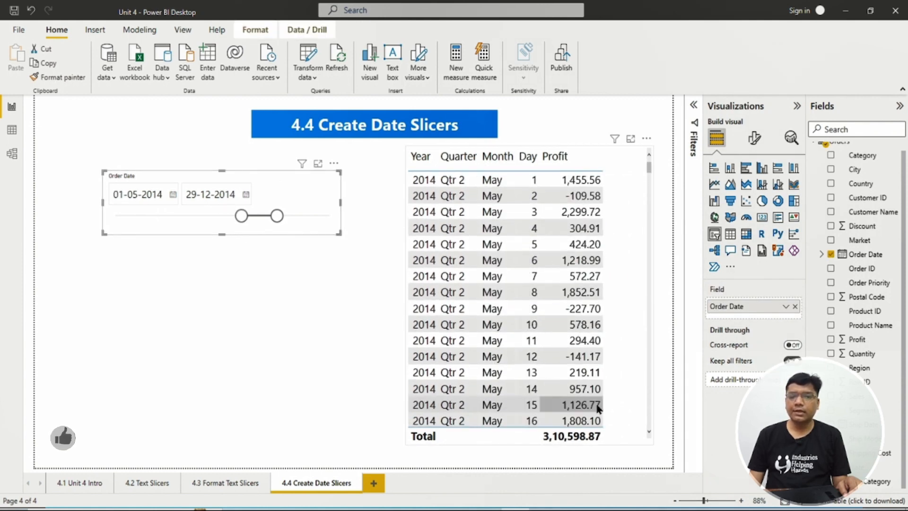
left_click(166, 196)
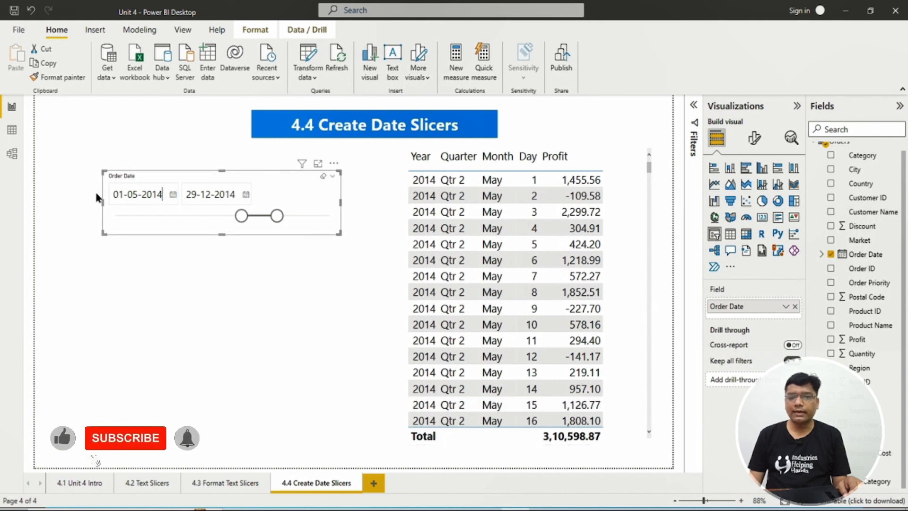
left_click_drag(99, 197, 31, 202)
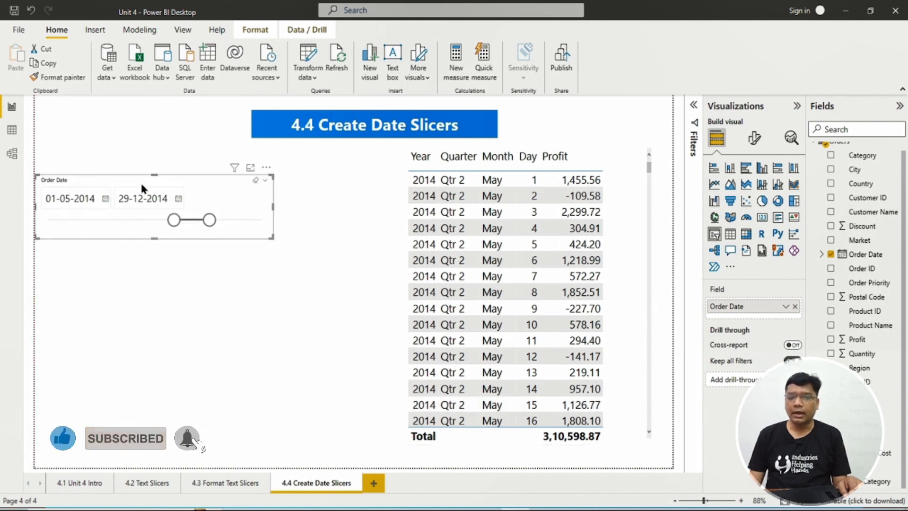
key("ctrl+z")
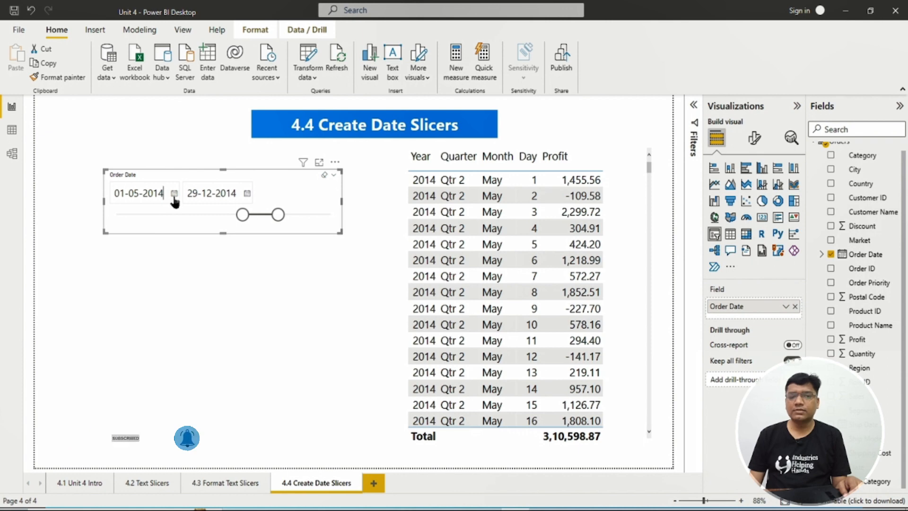
Step: Try to erase the start date in the Order Date slicer
key("BackSpace")
key("BackSpace")
key("BackSpace")
key("BackSpace")
key("BackSpace")
key("BackSpace")
key("BackSpace")
key("BackSpace")
key("BackSpace")
key("BackSpace")
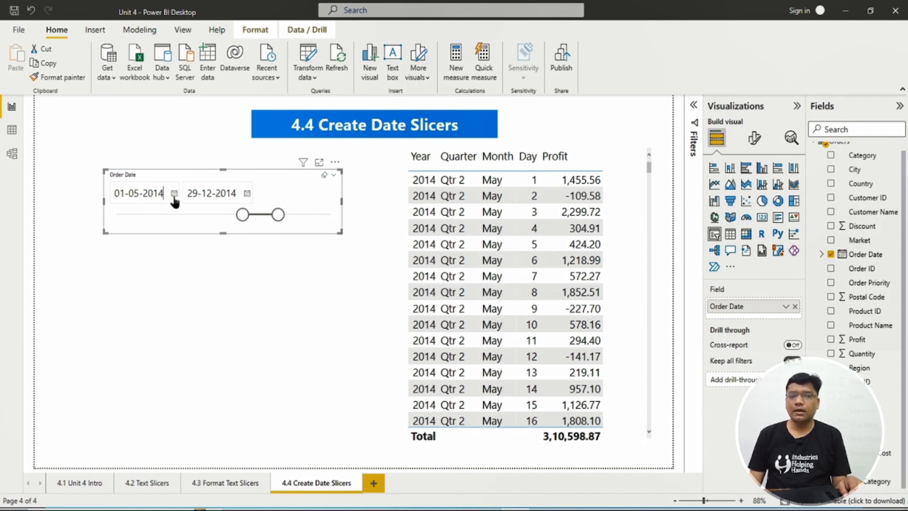
key("BackSpace")
key("BackSpace")
key("BackSpace")
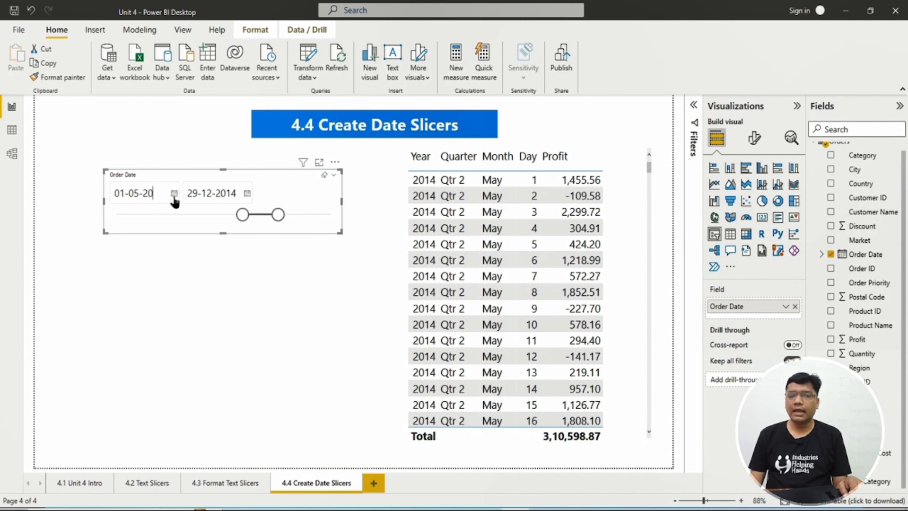
key("BackSpace")
key("BackSpace")
key("BackSpace")
key("BackSpace")
key("BackSpace")
key("BackSpace")
key("BackSpace")
key("BackSpace")
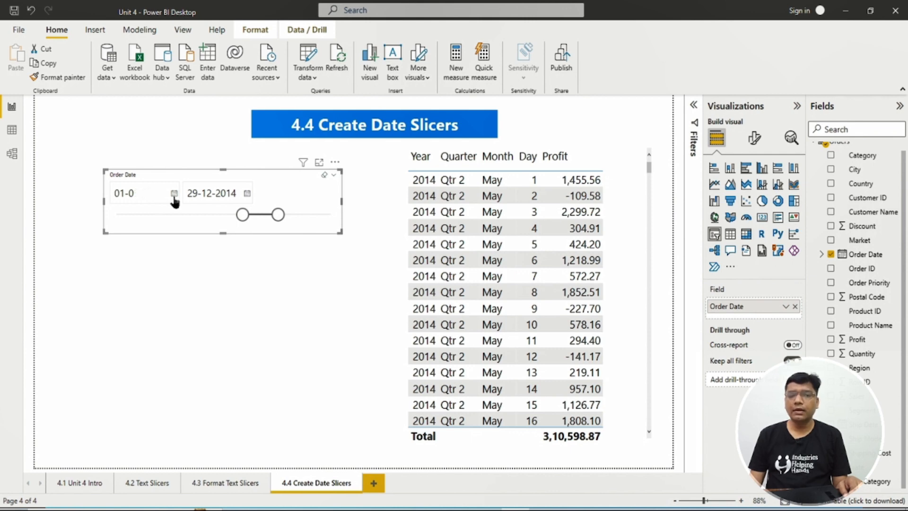
left_click(221, 235)
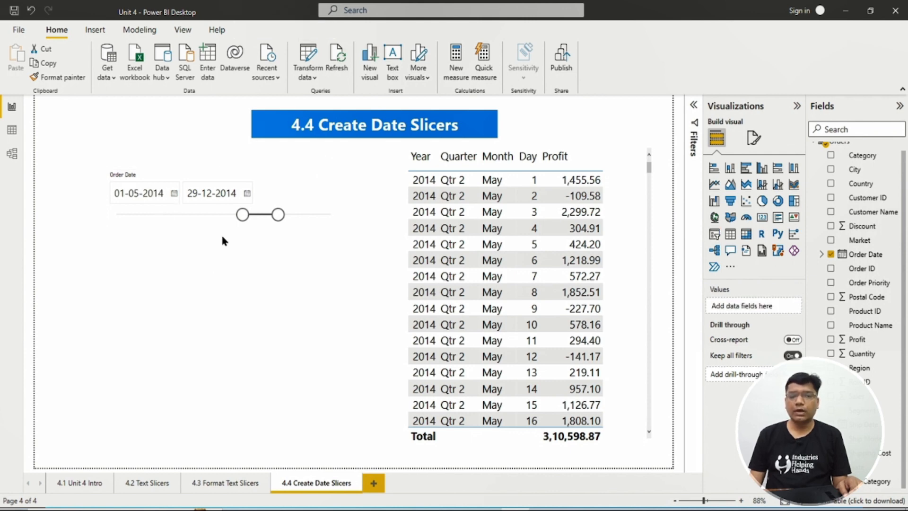
Step: Shift the slicer's start date to 27-04-2014 and edit its day to make it 28-04-2014
mouse_move(242, 215)
left_mouse_down()
mouse_move(201, 226)
mouse_move(242, 218)
left_mouse_up()
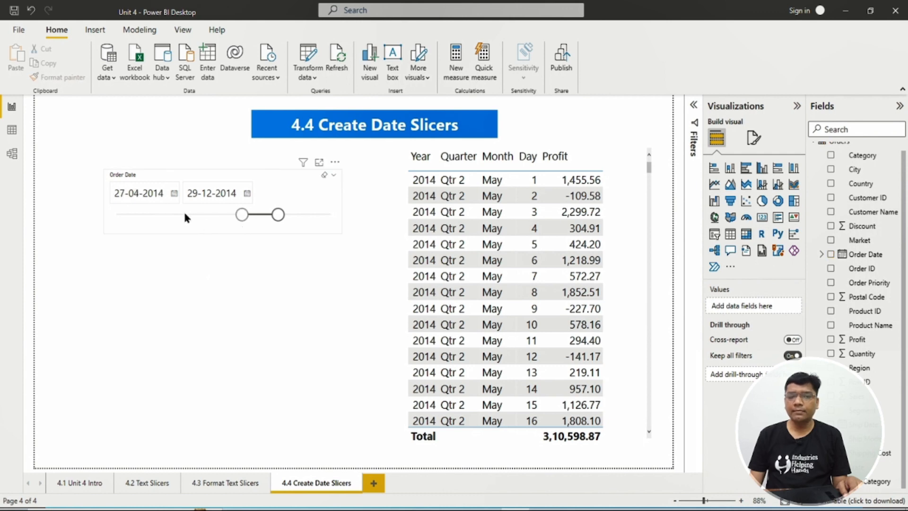
left_click(158, 194)
left_click(126, 194)
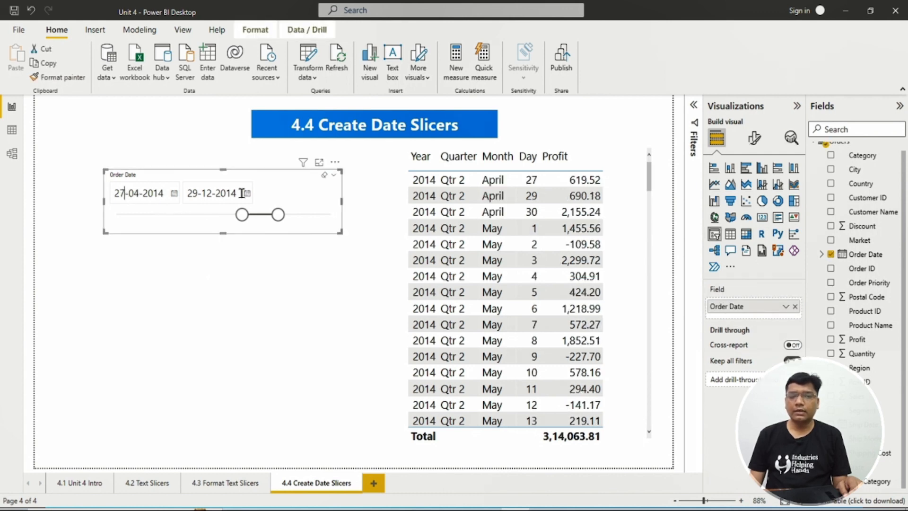
key("BackSpace")
type("8")
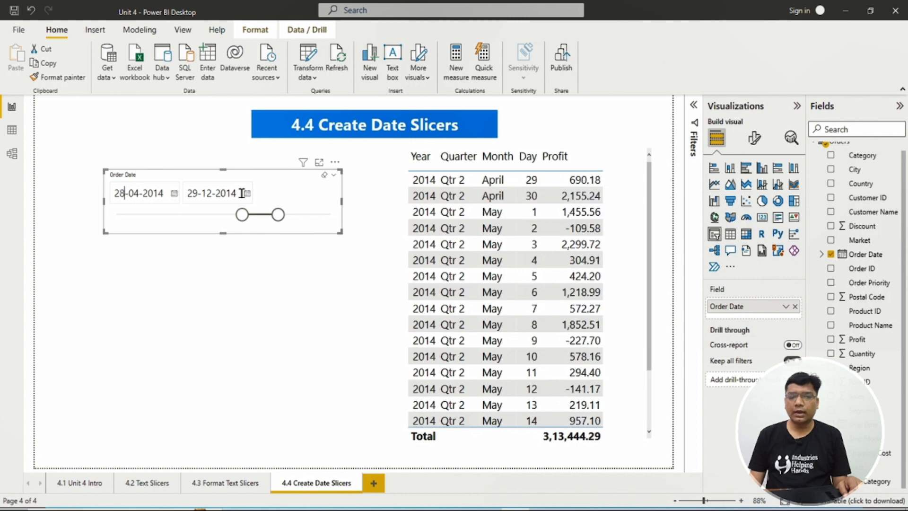
Step: Set the month of the Order Date slicer's start date to 12, and move the start of the range back to 26-02-2012
key("Right")
key("Delete")
key("Delete")
type("1")
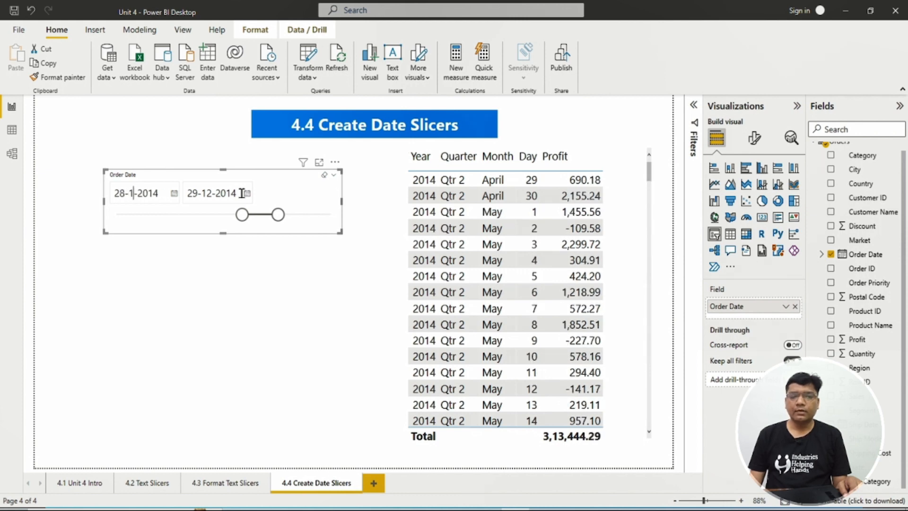
type("2")
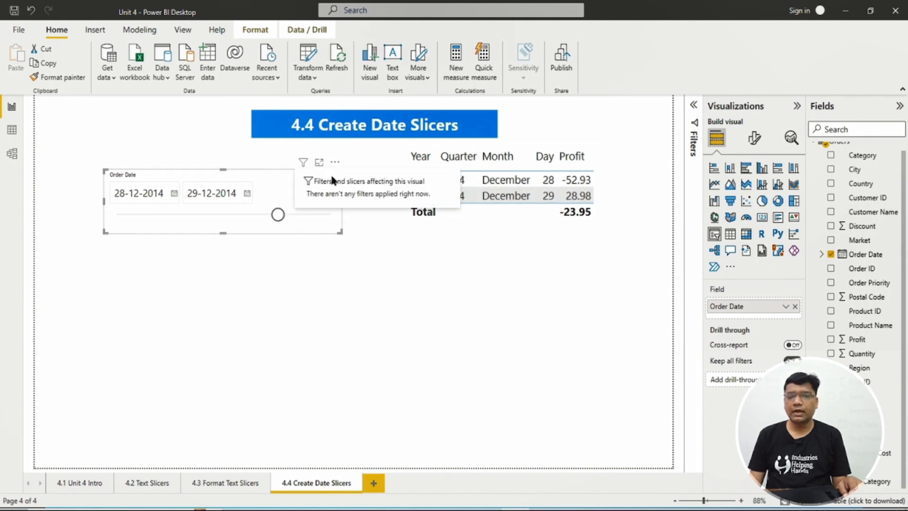
left_click_drag(278, 216, 126, 216)
Step: Switch the Order Date slicer to the Before type and set its end date to 30-12-2014
left_click(334, 174)
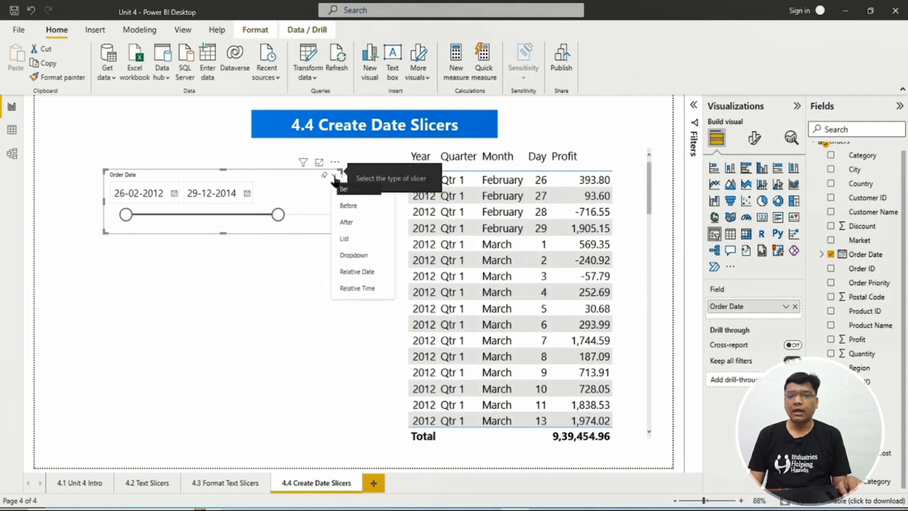
left_click(356, 208)
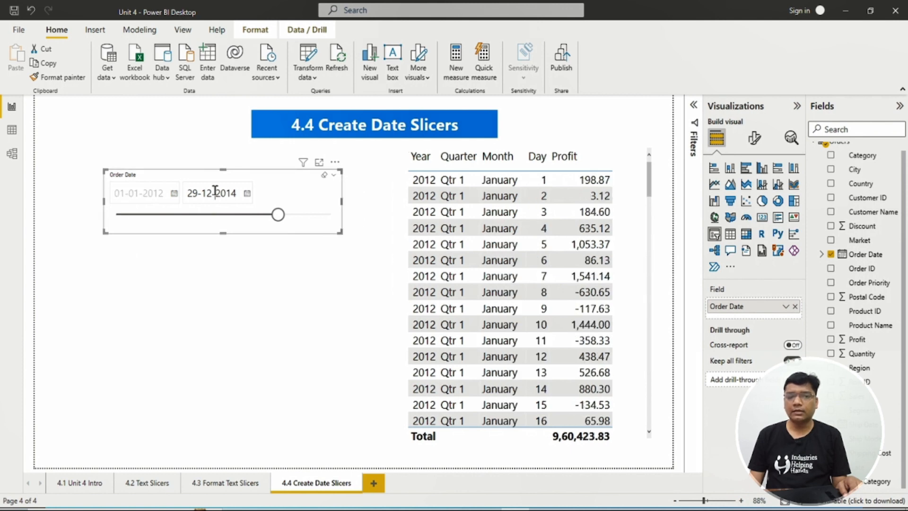
left_click(247, 194)
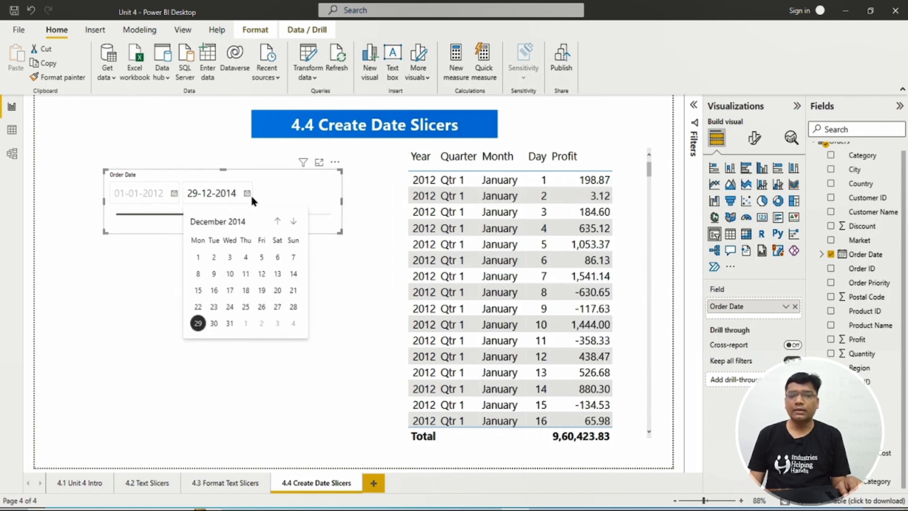
left_click(214, 323)
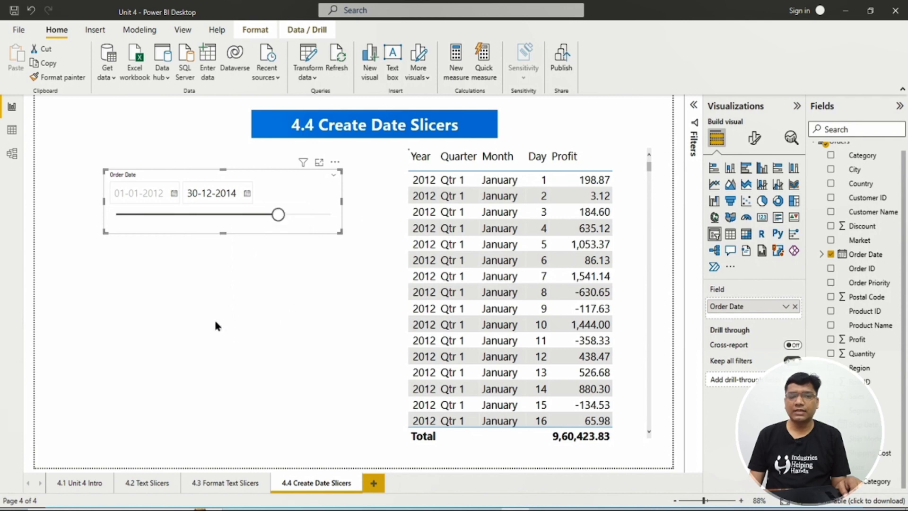
Step: Set the Before slicer's end date to 14-02-2014 and look through the filtered table rows
left_click(242, 193)
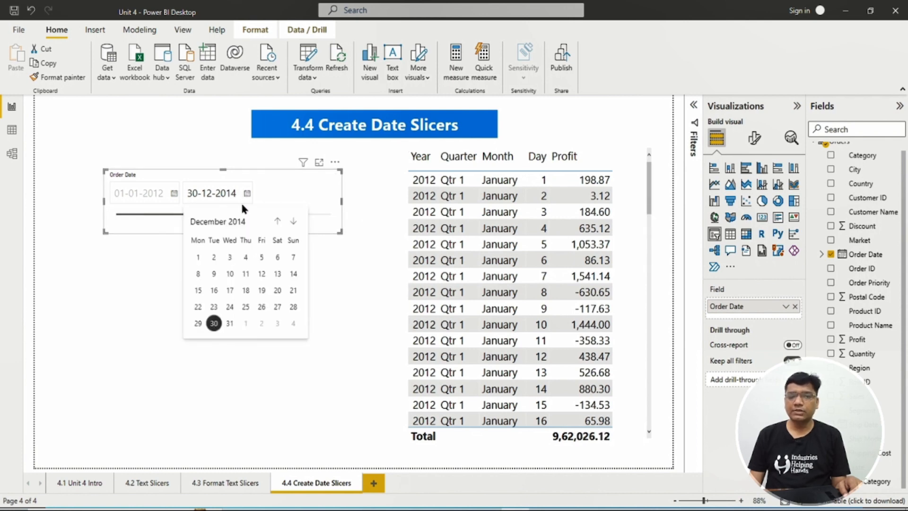
left_click(226, 221)
left_click(233, 239)
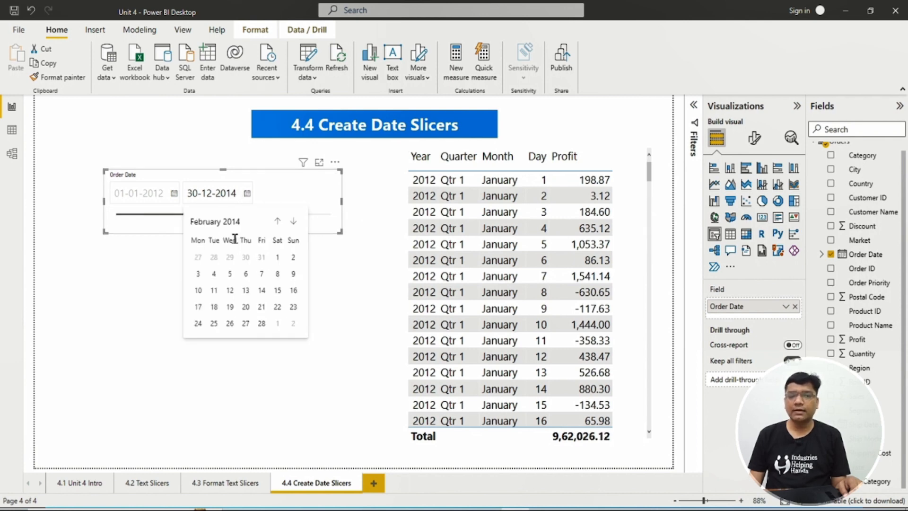
left_click(261, 290)
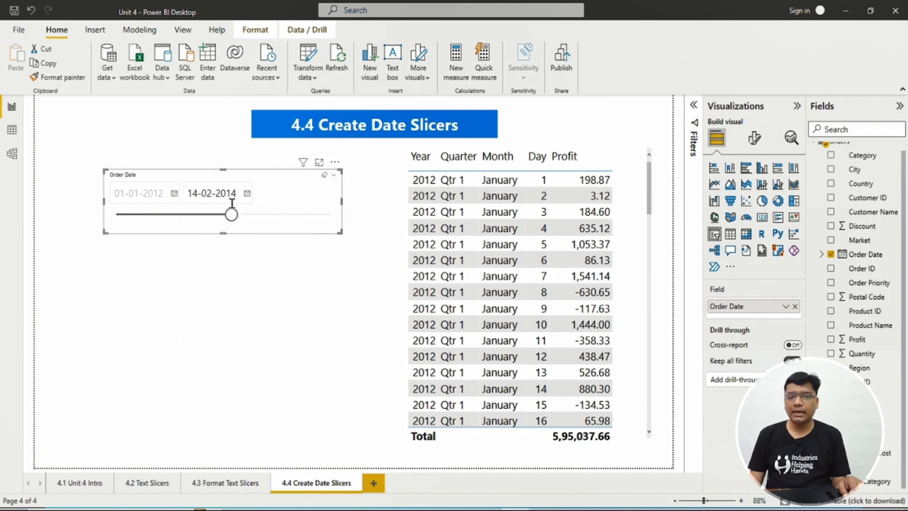
scroll(506, 293, "down", 15)
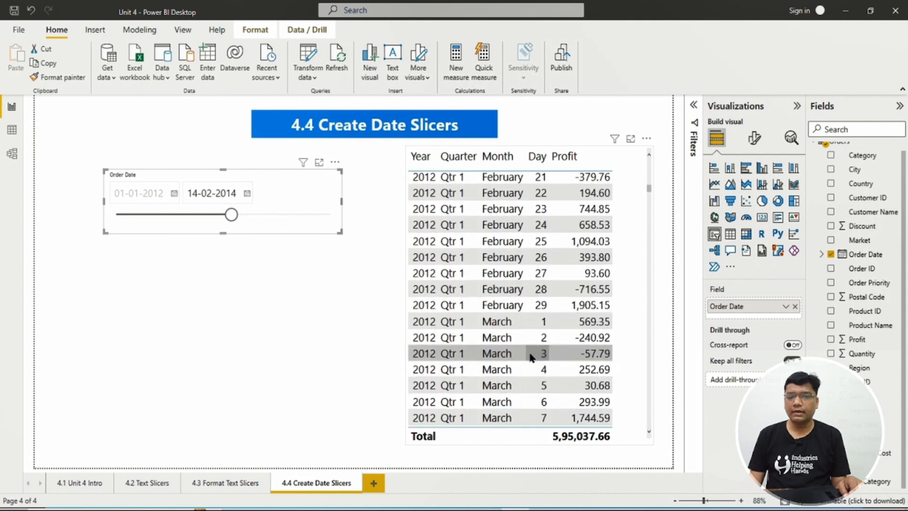
scroll(530, 357, "down", 18)
scroll(530, 350, "up", 8)
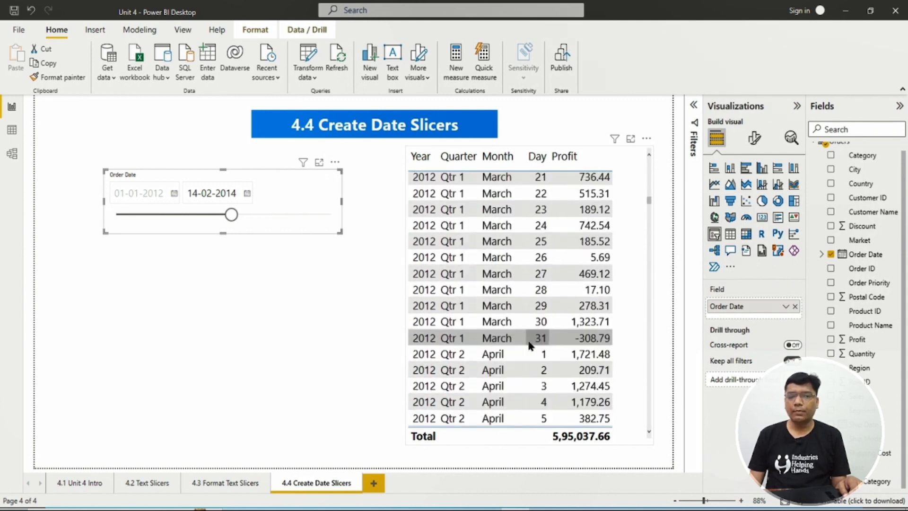
scroll(530, 345, "up", 7)
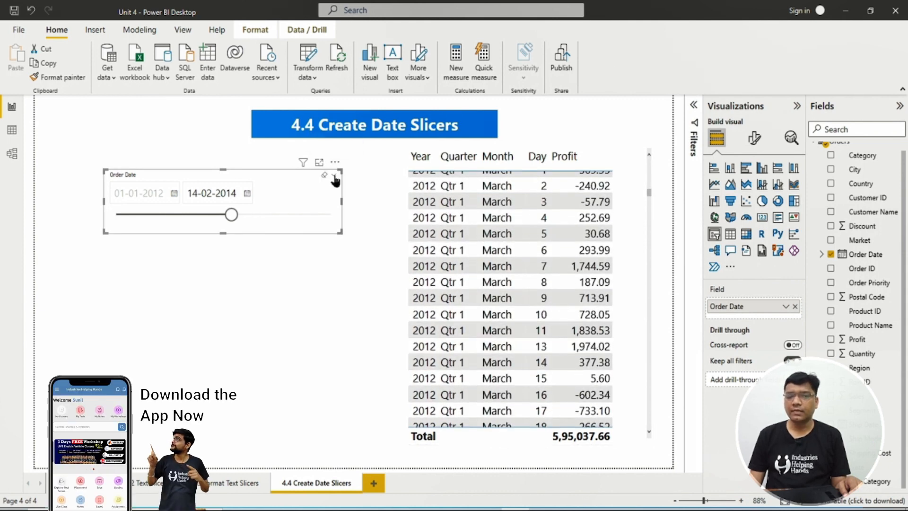
Step: Switch the Order Date slicer to the After type and try the start dates 04-08-2014 and 28-04-2015
left_click(334, 176)
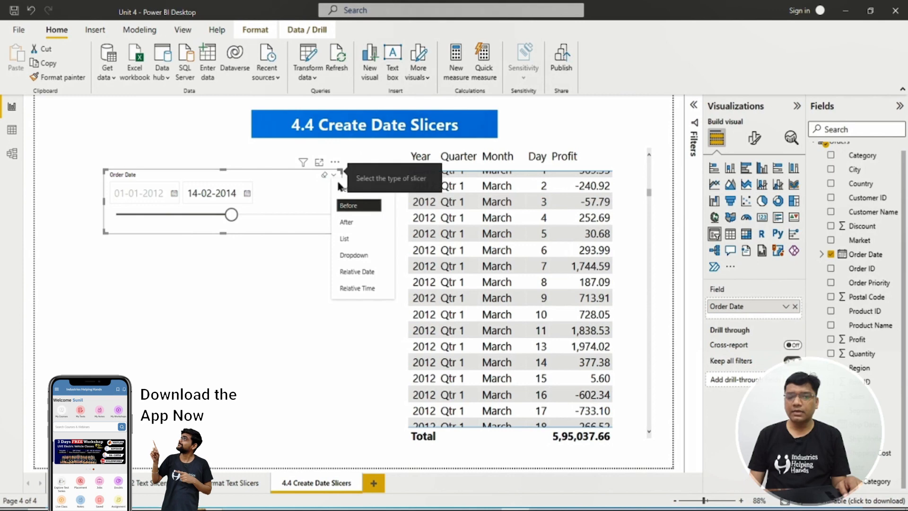
left_click(351, 224)
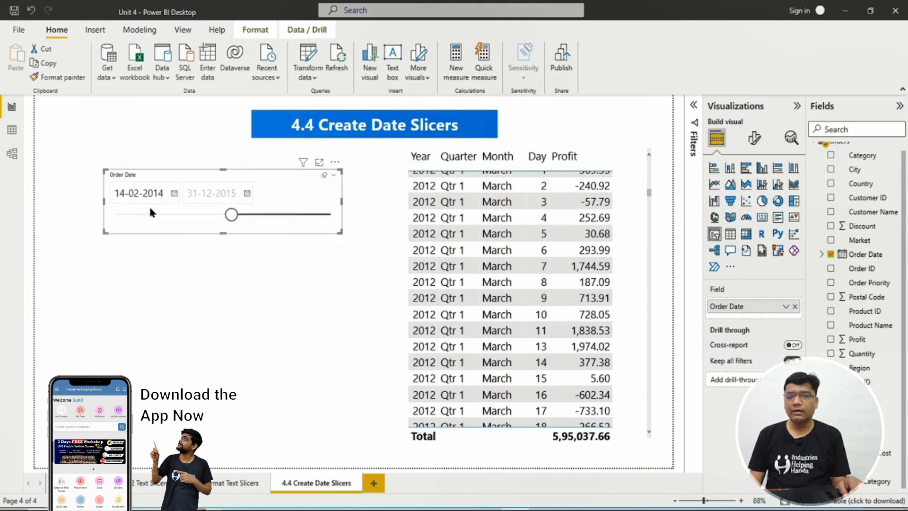
left_click(175, 194)
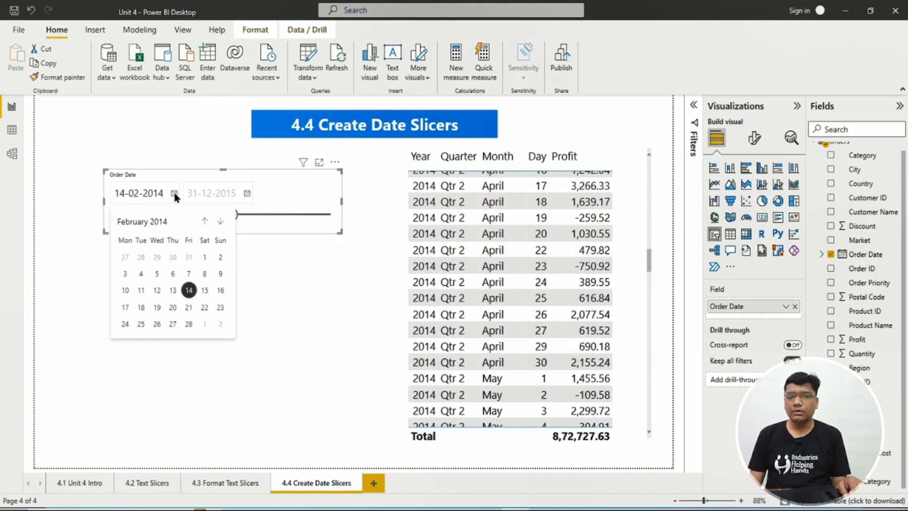
left_click(152, 225)
left_click(215, 283)
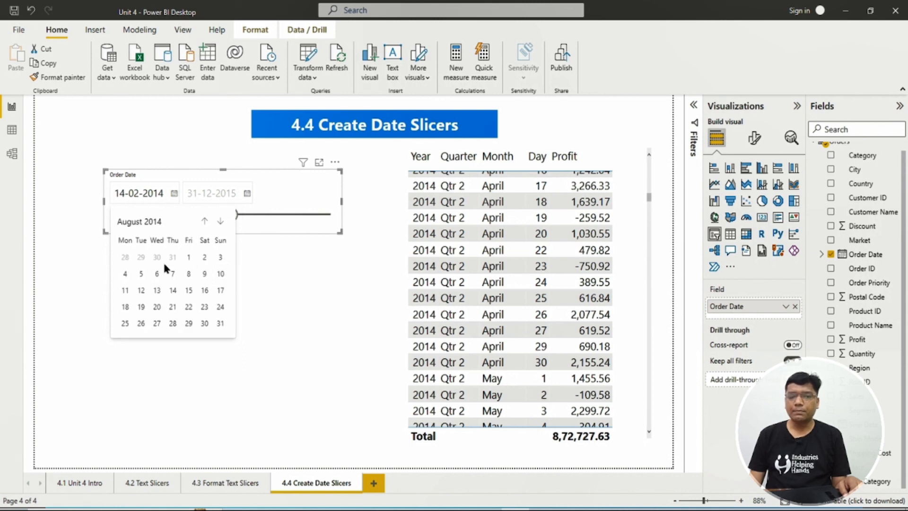
left_click(126, 274)
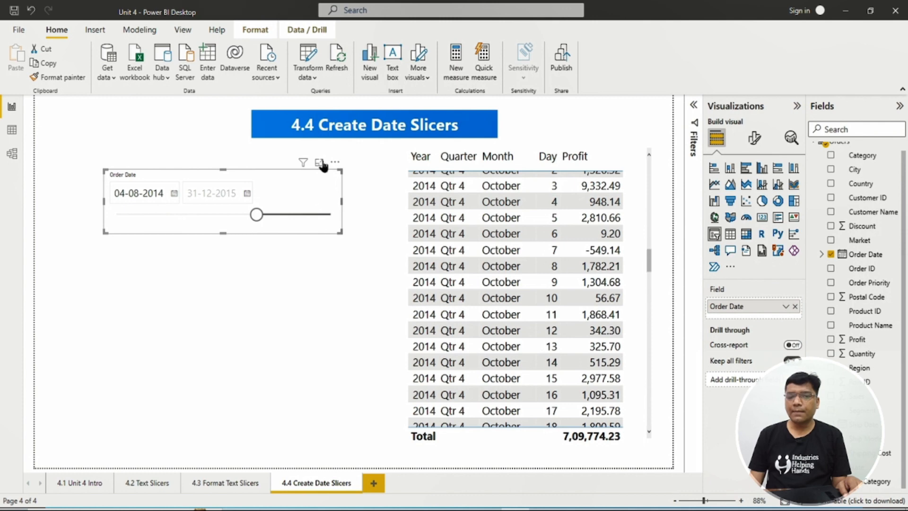
mouse_move(304, 163)
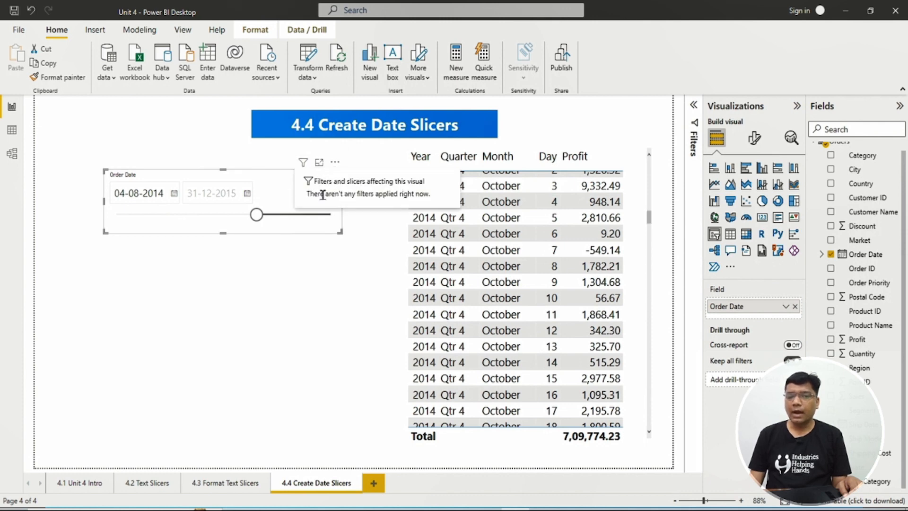
left_click_drag(258, 216, 288, 223)
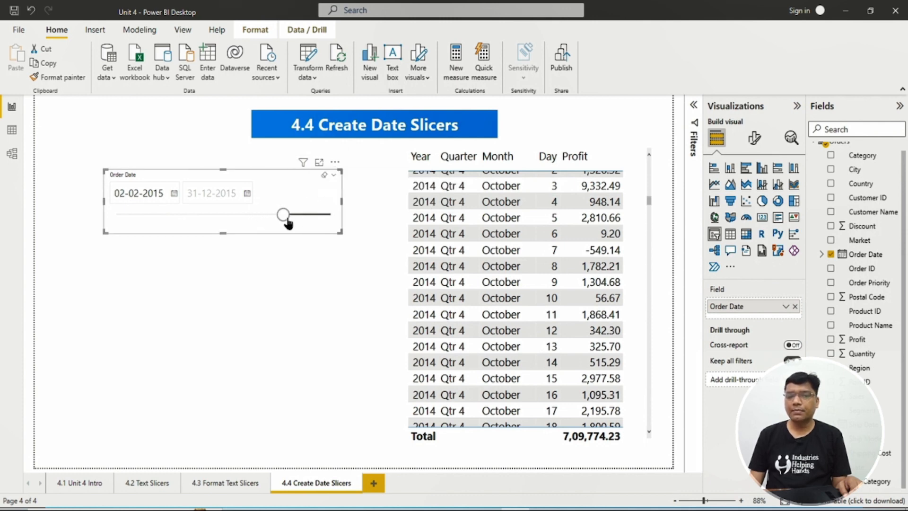
Step: Switch the Order Date slicer to the List type and enlarge it temporarily to look through the individual dates
left_click(333, 176)
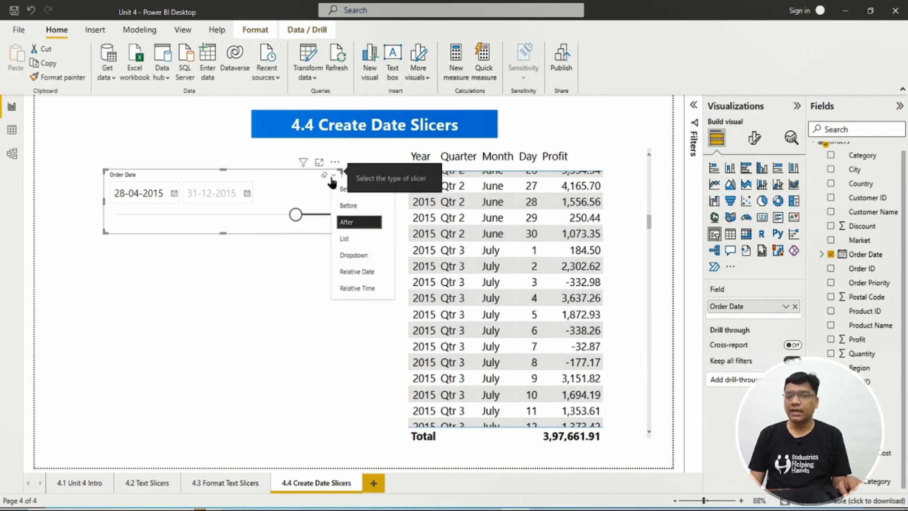
left_click(346, 239)
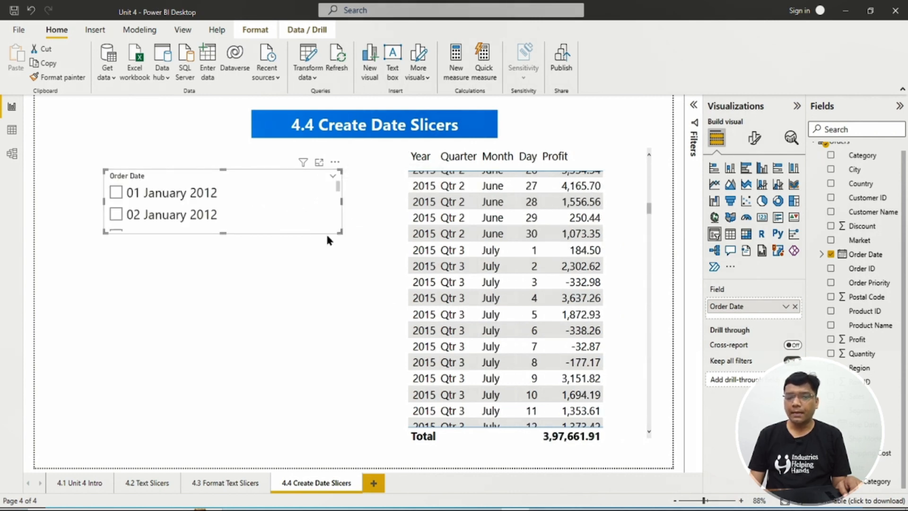
left_click_drag(339, 232, 352, 453)
scroll(201, 340, "down", 6)
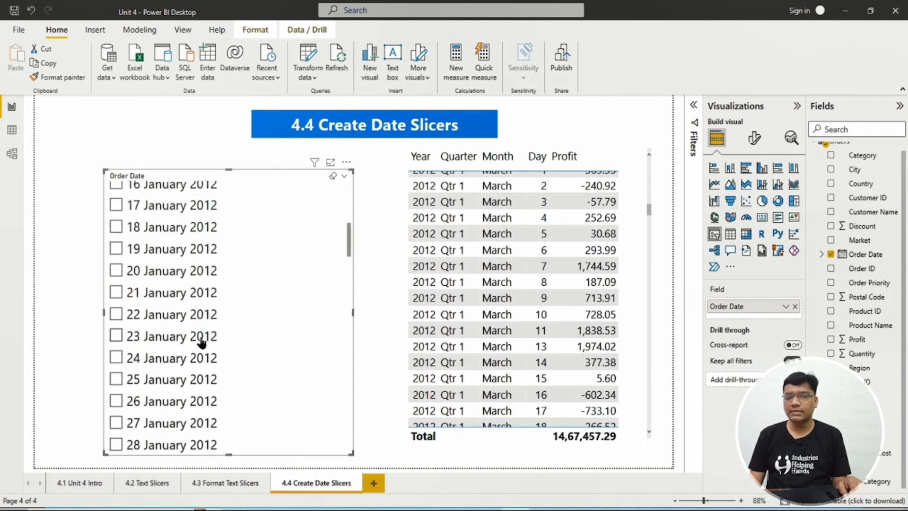
scroll(201, 344, "up", 6)
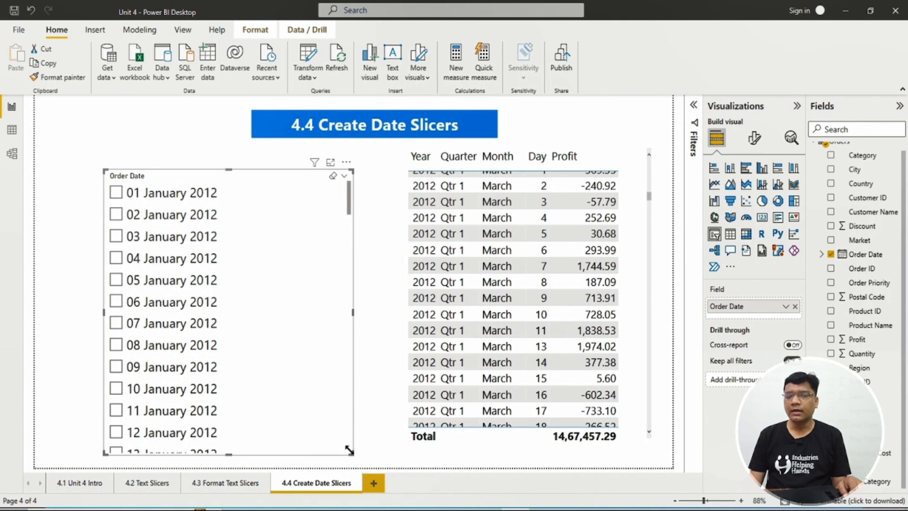
left_click_drag(352, 453, 367, 216)
Step: Switch the Order Date slicer to the Dropdown type and look through the dates it offers
left_click(360, 180)
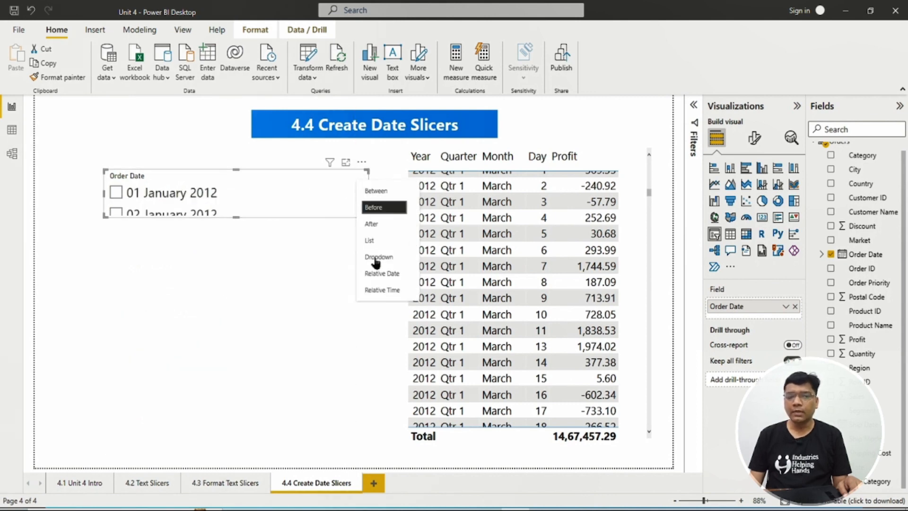
left_click(372, 256)
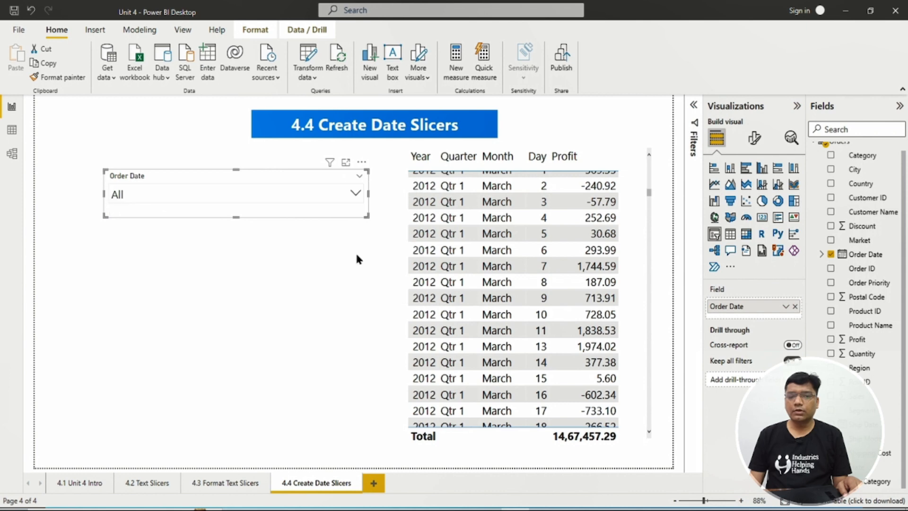
left_click(186, 192)
scroll(222, 246, "down", 5)
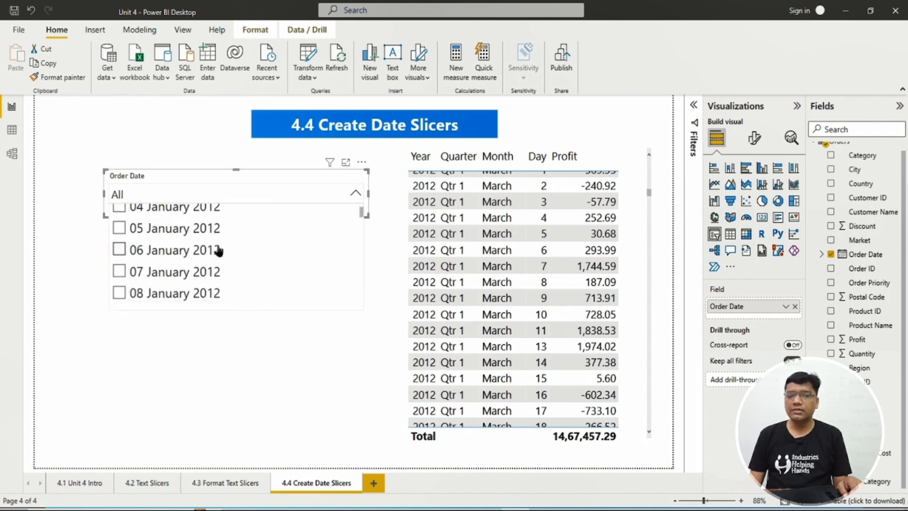
left_click(356, 192)
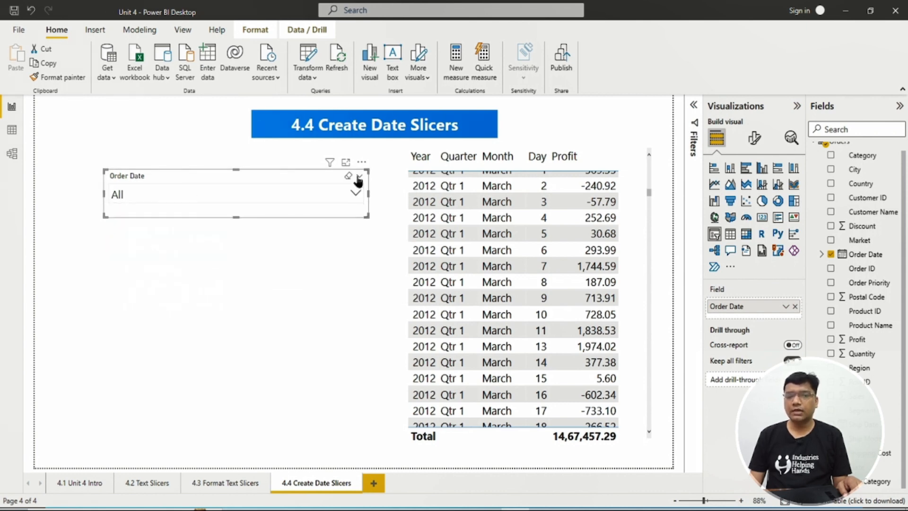
Step: Switch the Order Date slicer to the Relative Date type and adjust its size and position to fit all its controls
left_click(359, 179)
left_click(377, 270)
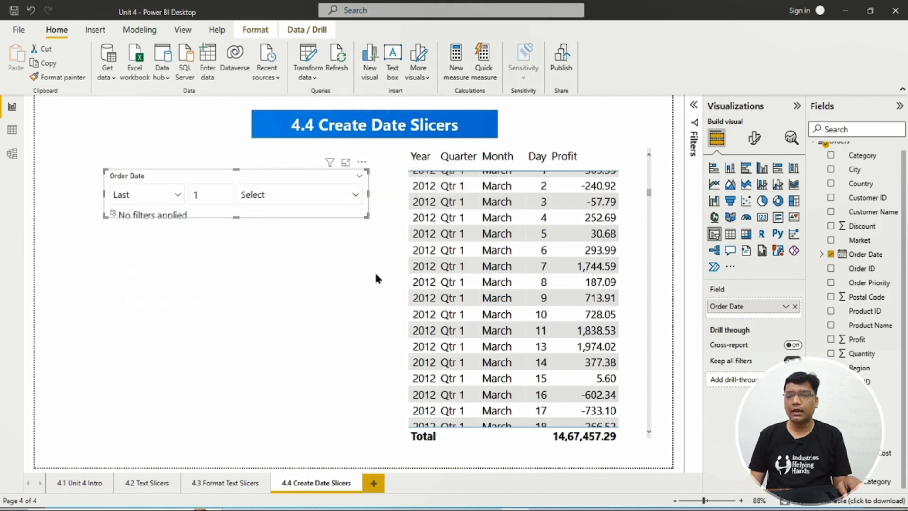
left_click_drag(372, 222, 334, 208)
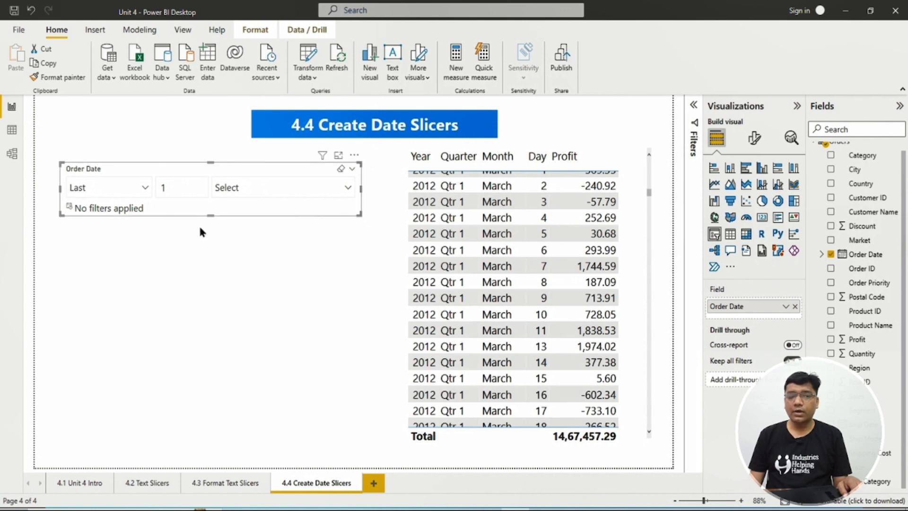
Step: Set the relative date slicer to filter on the last 8 years
left_click(98, 188)
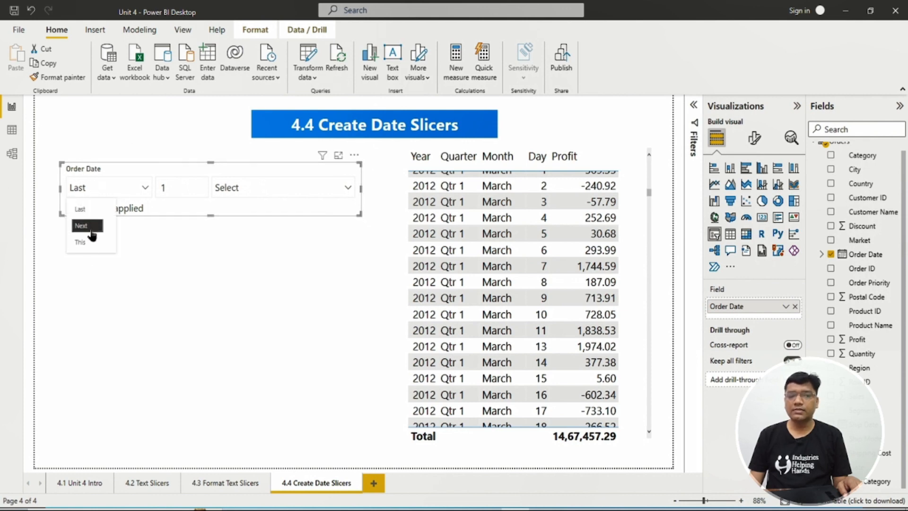
left_click(177, 187)
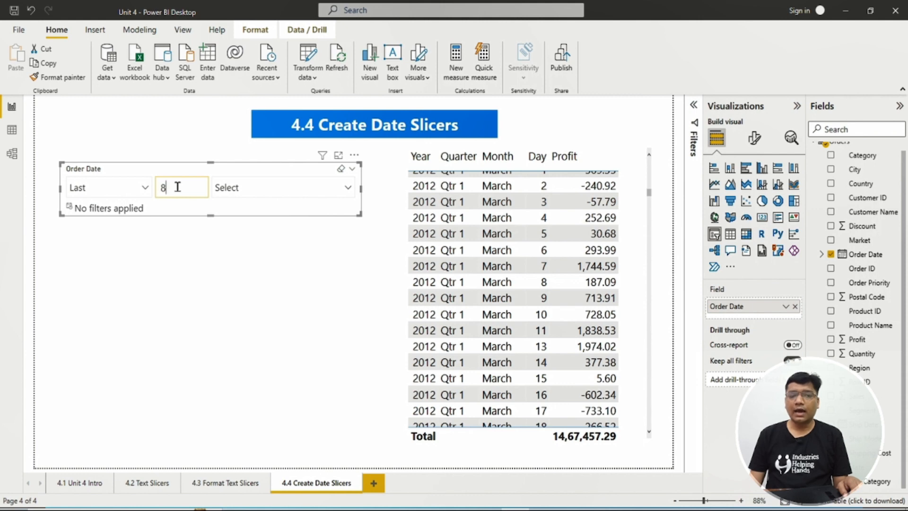
left_click(252, 191)
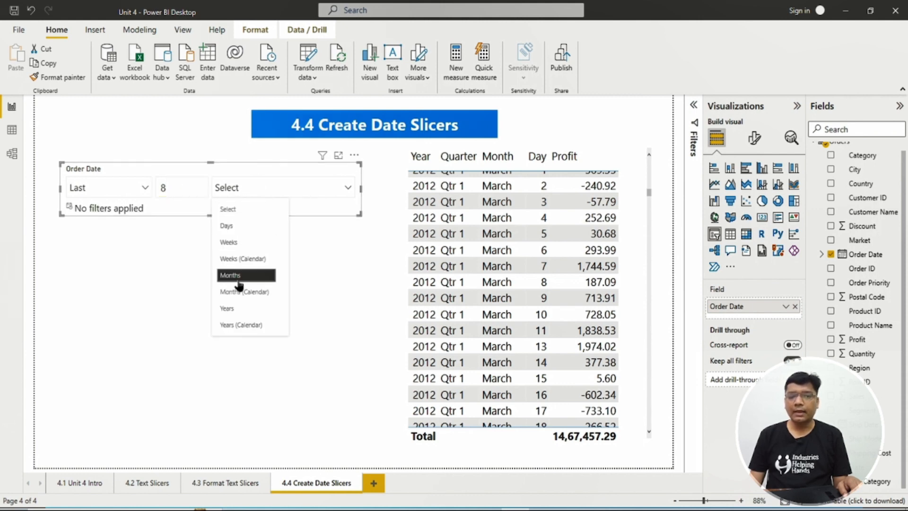
left_click(241, 307)
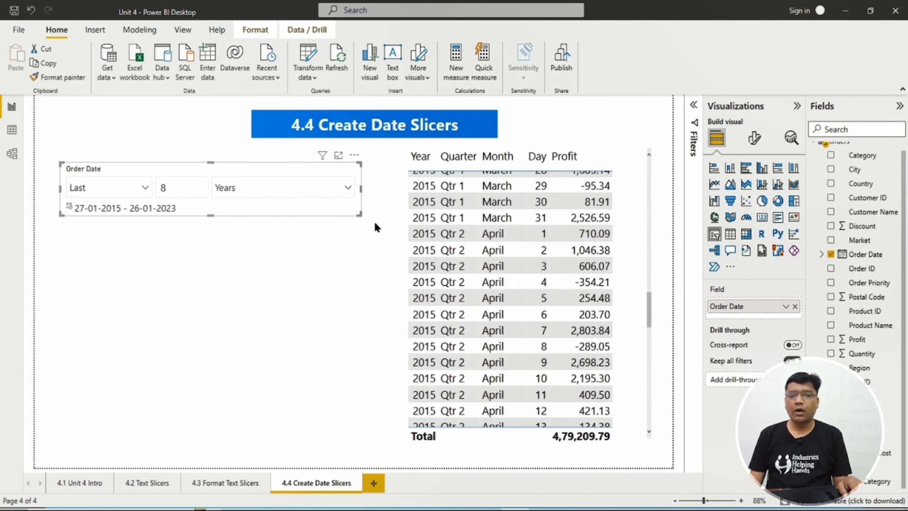
Step: Make the relative date slicer slightly larger and change its period from Last to Next
left_click_drag(359, 214, 367, 235)
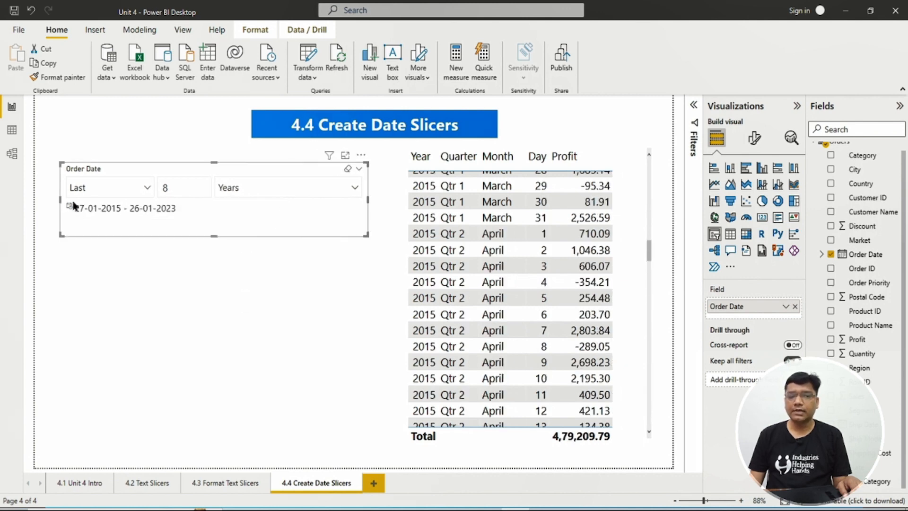
left_click(144, 192)
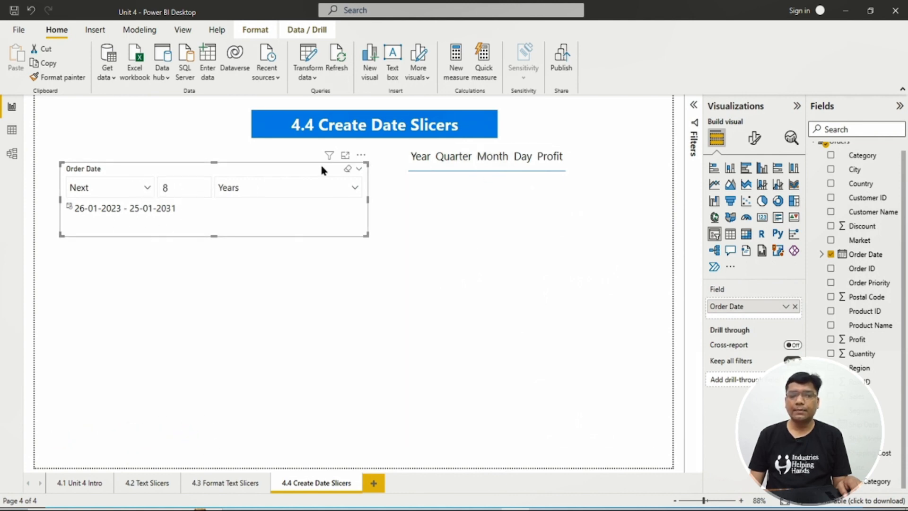
Step: Switch the Order Date slicer to the Relative Time type and filter on the last 1 minute
left_click(360, 170)
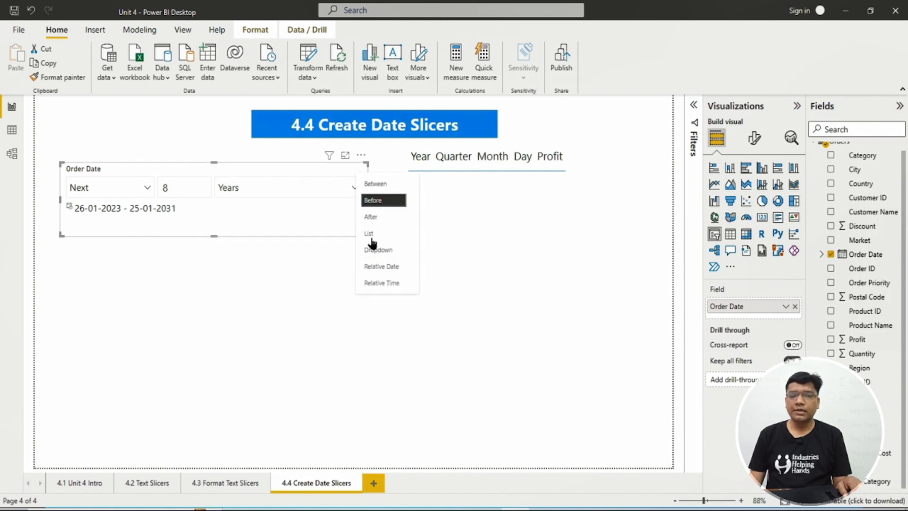
left_click(383, 283)
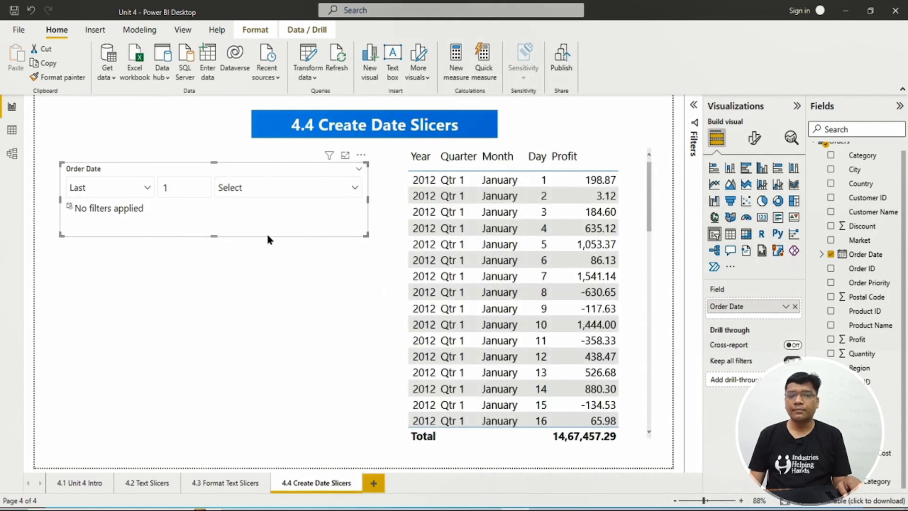
left_click(148, 189)
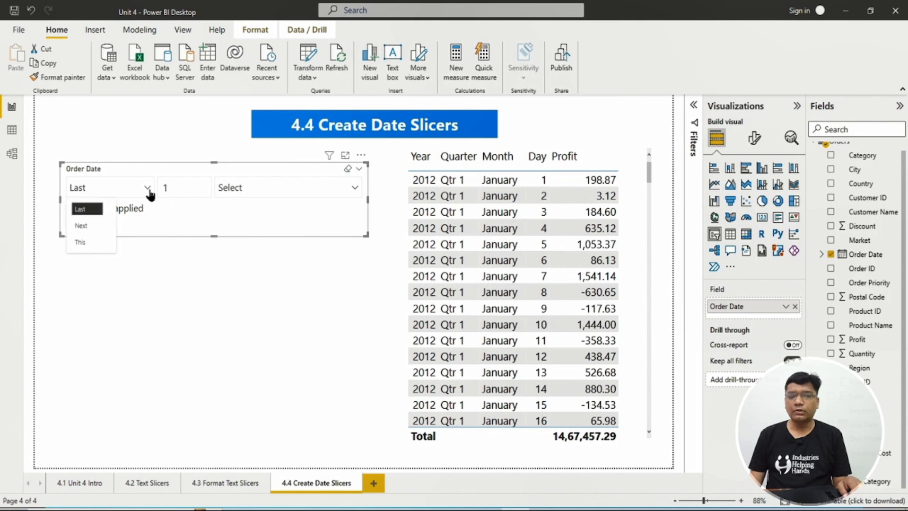
left_click(271, 204)
left_click(271, 194)
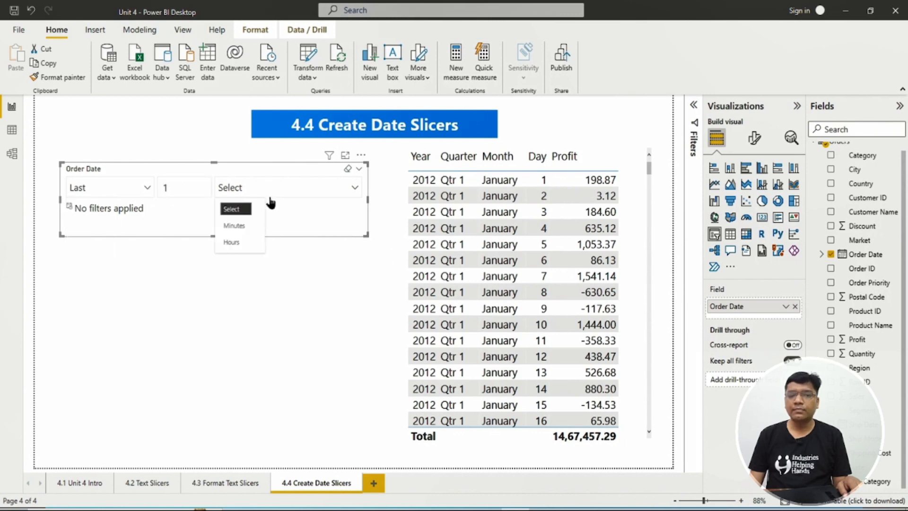
left_click(235, 226)
Step: Change the relative time period to the last 1 hour and clear the slicer's selection
left_click(251, 187)
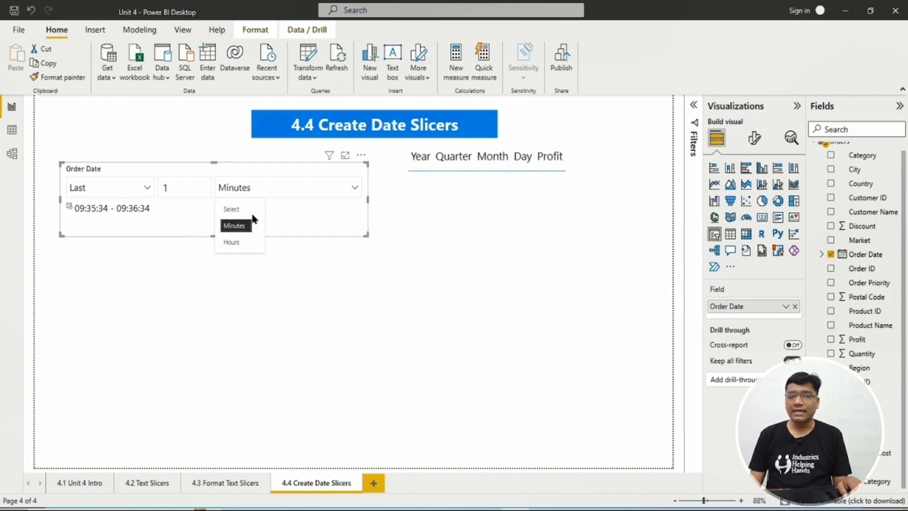
left_click(239, 240)
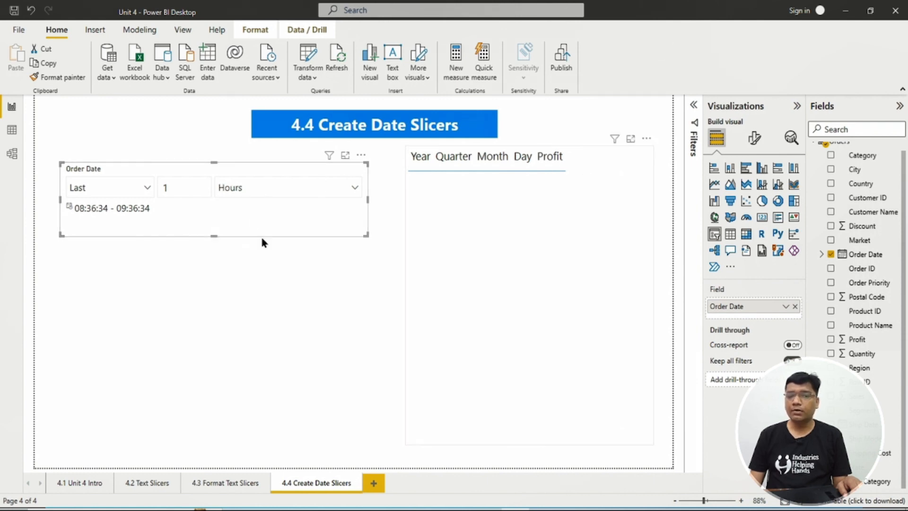
left_click(254, 189)
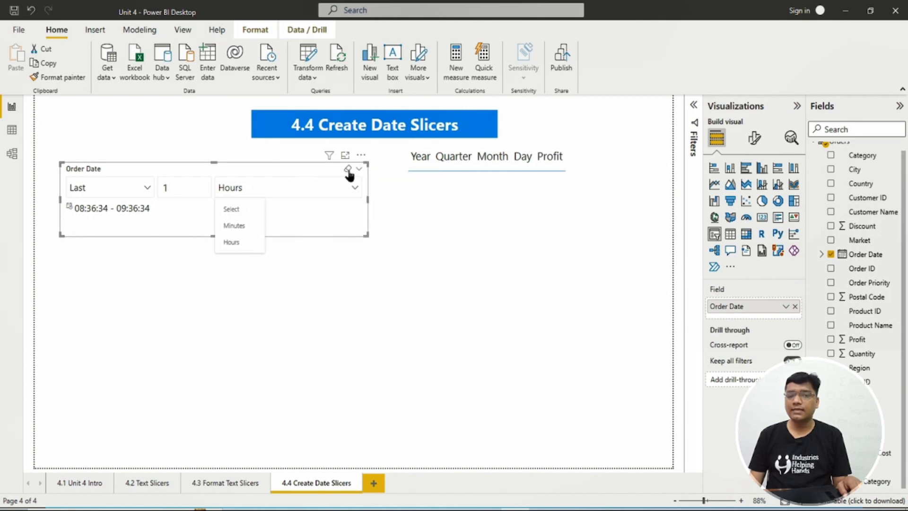
left_click(348, 171)
left_click(348, 172)
Step: Switch the Order Date slicer to the Between type and set its end date to 07-10-2015
left_click(359, 170)
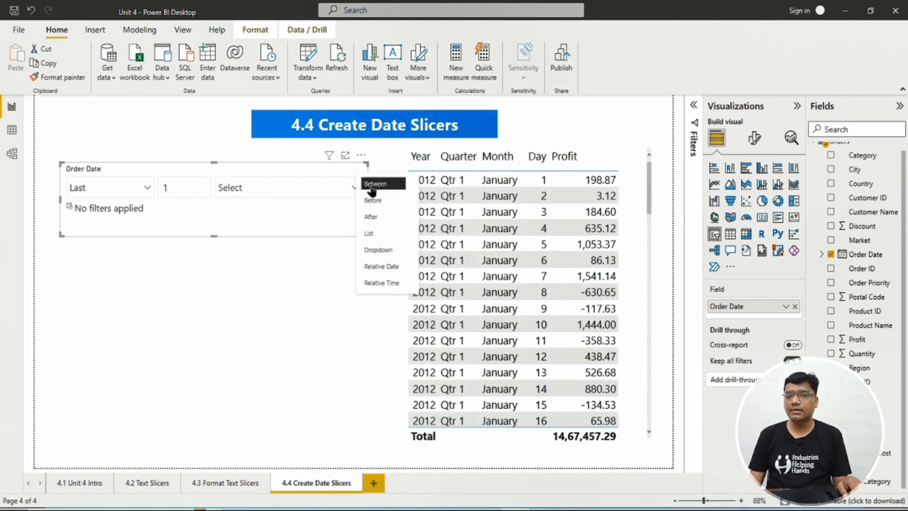
left_click(372, 187)
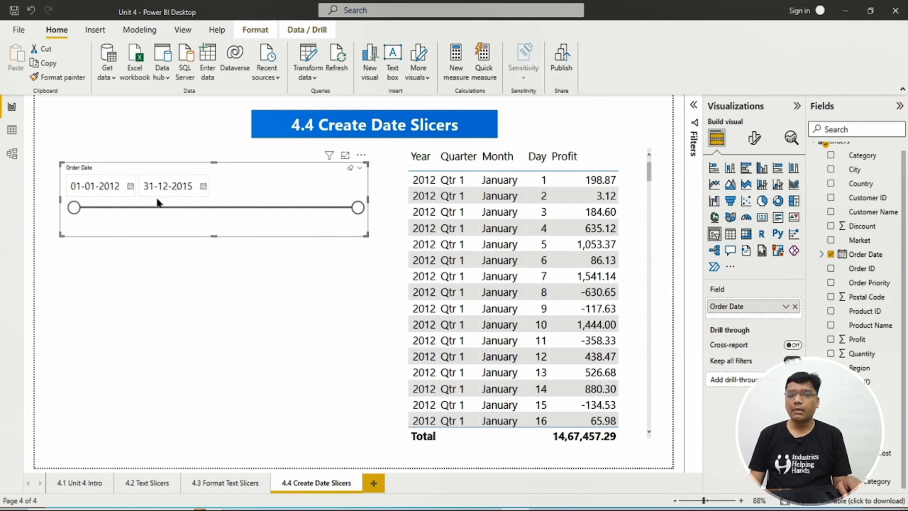
left_click_drag(223, 230, 343, 220)
left_click(322, 325)
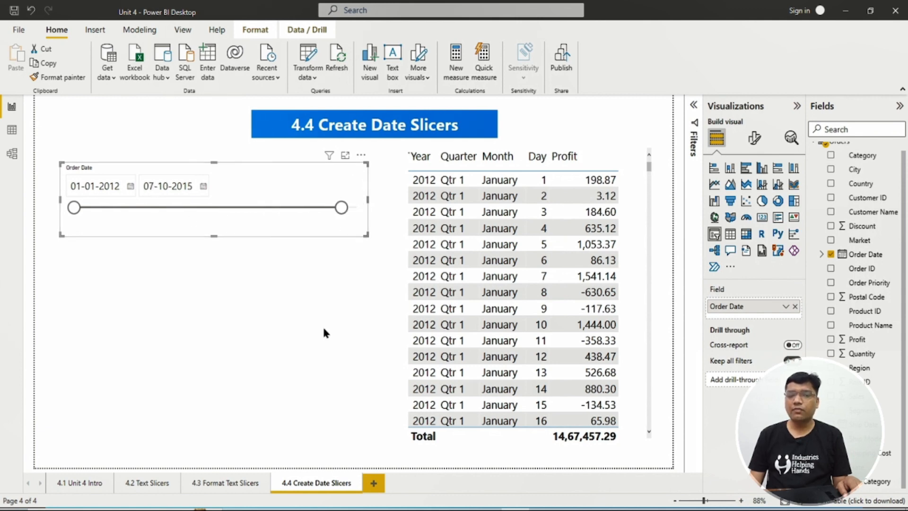
left_click(302, 227)
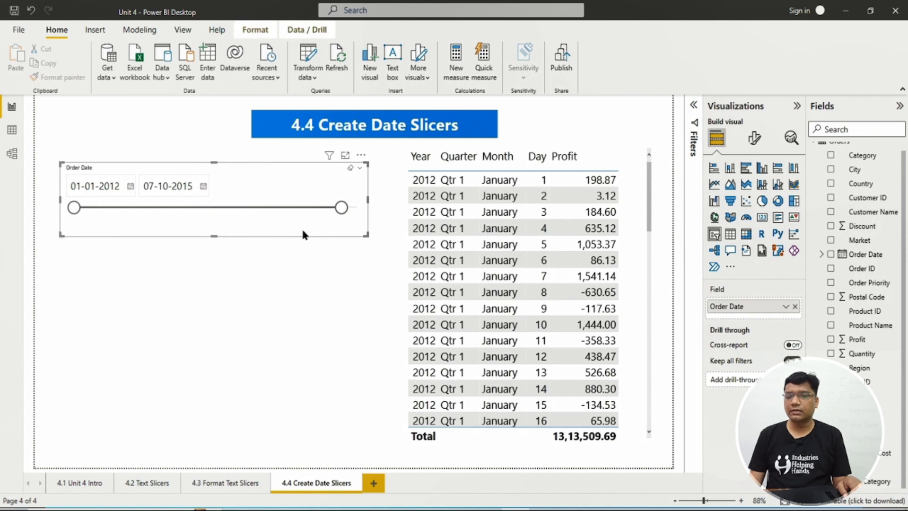
Step: Replace the existing slicer with a new, widened slicer that uses the Order Date field
left_click(361, 154)
left_click(388, 197)
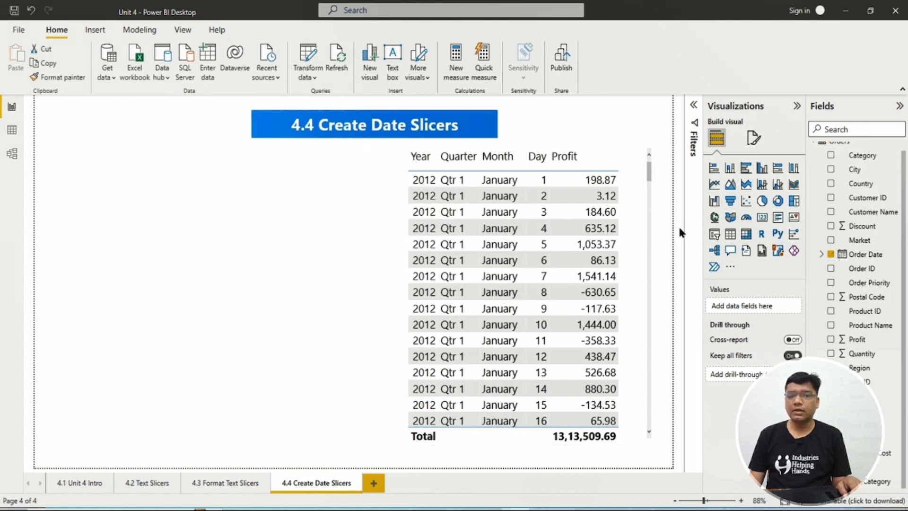
left_click(714, 234)
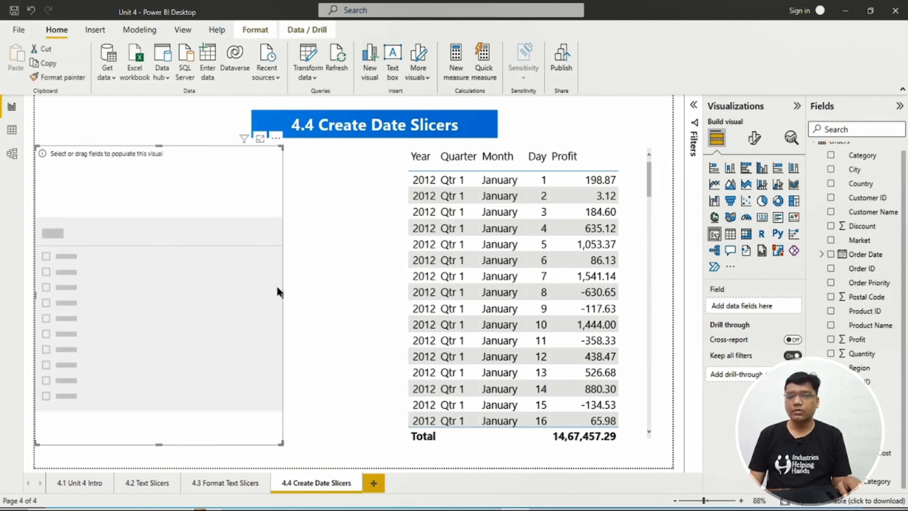
left_click_drag(282, 296, 358, 290)
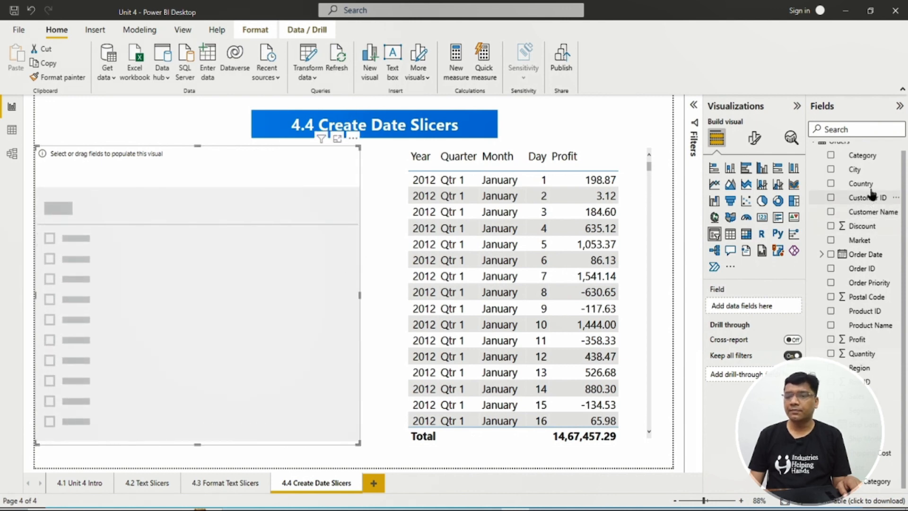
left_click_drag(874, 260, 772, 308)
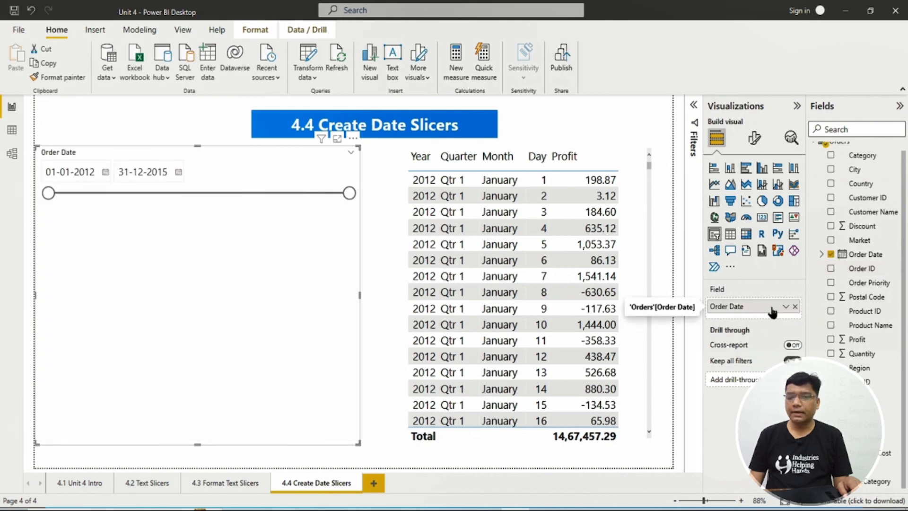
Step: Change the new slicer's Order Date field to its Year, Quarter, Month, Day hierarchy and shrink the slicer
right_click(771, 308)
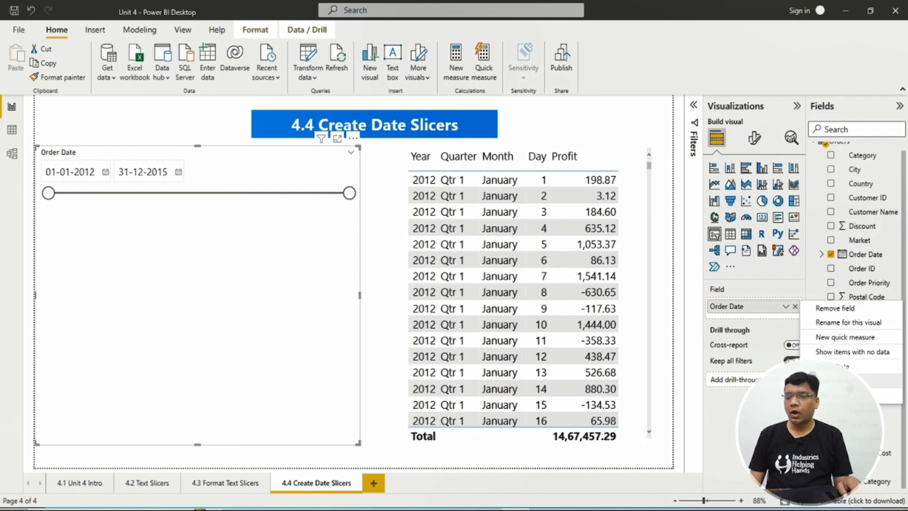
left_click(846, 380)
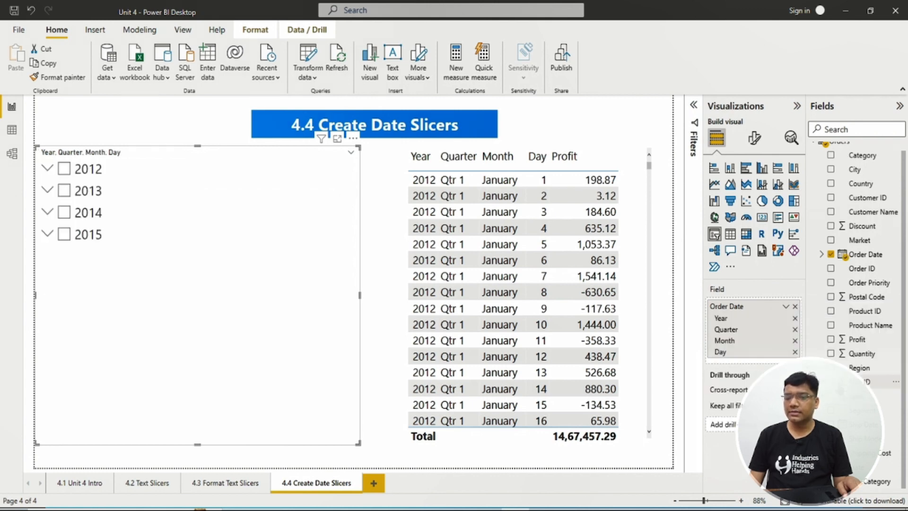
left_click_drag(359, 443, 229, 346)
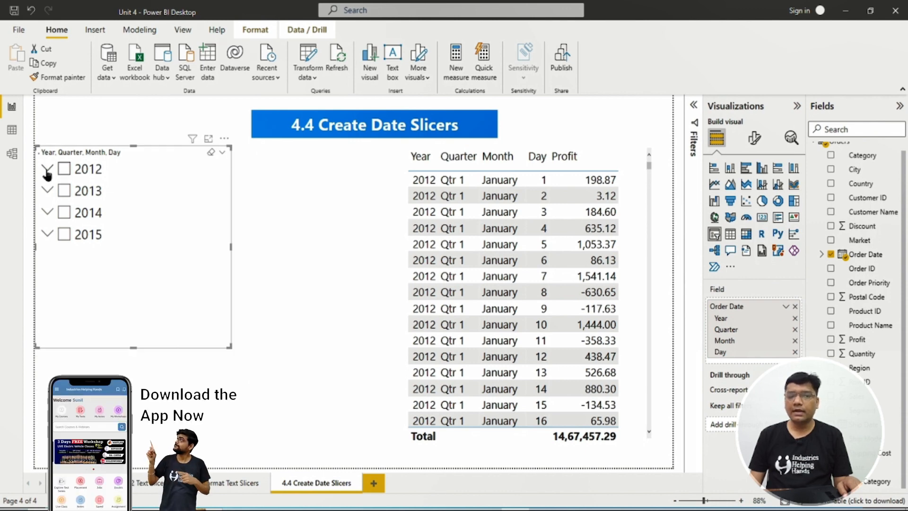
Step: Filter the profit table on Qtr 3 of 2012 with the hierarchy slicer and look through the rows
left_click(47, 167)
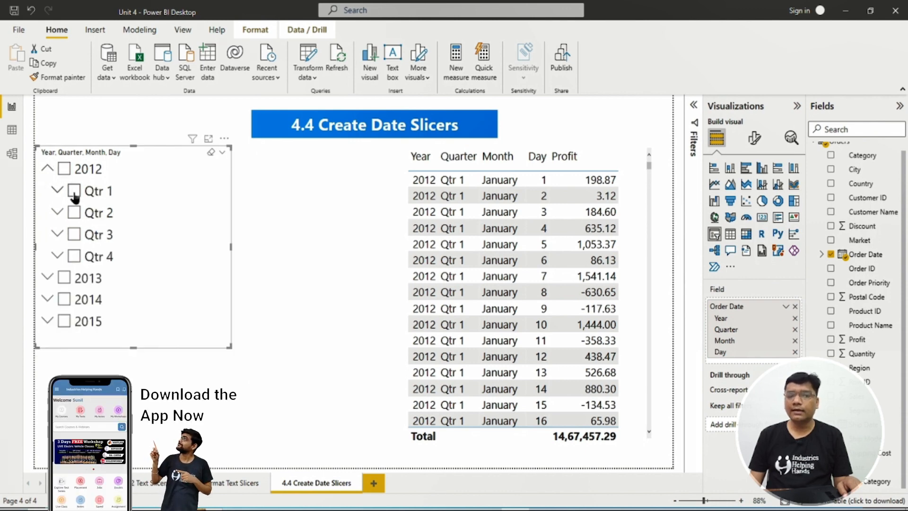
left_click(74, 234)
scroll(540, 344, "down", 15)
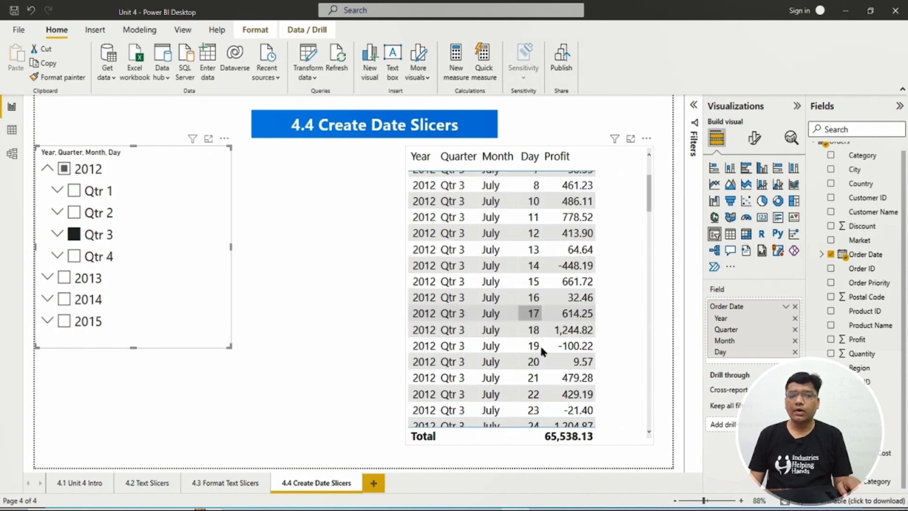
scroll(546, 401, "up", 15)
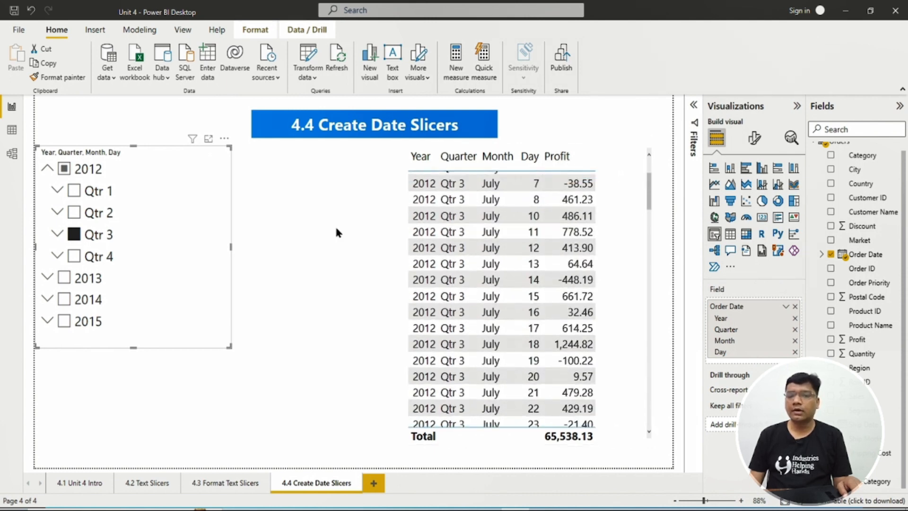
Step: Select Qtr 3 of both 2012 and 2013 in the slicer and look through the filtered profit rows
left_click(48, 278)
left_click(74, 341)
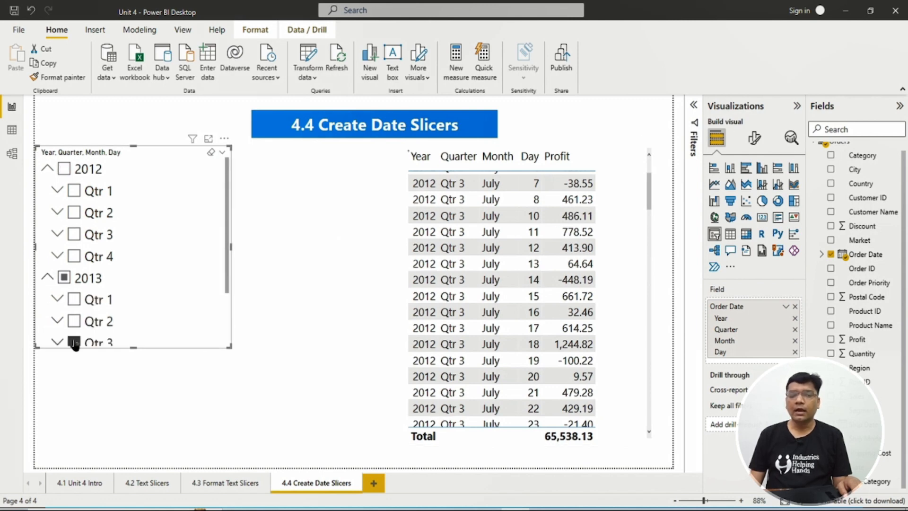
left_click(74, 234, "ctrl")
scroll(541, 311, "down", 4)
scroll(541, 311, "up", 5)
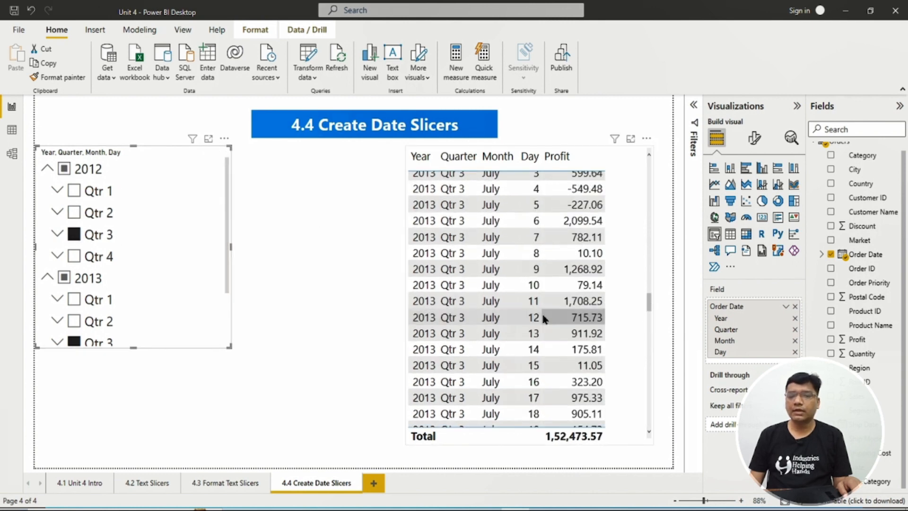
scroll(543, 319, "up", 5)
scroll(543, 319, "down", 8)
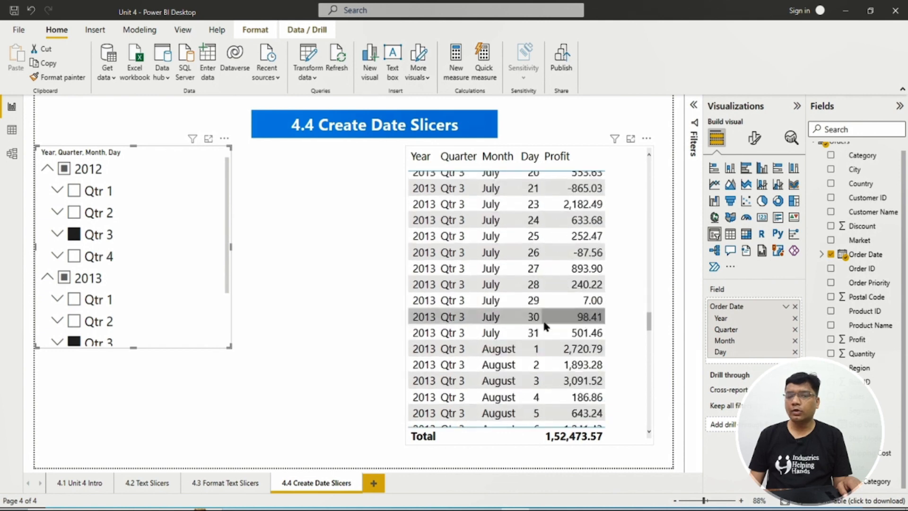
scroll(543, 325, "down", 10)
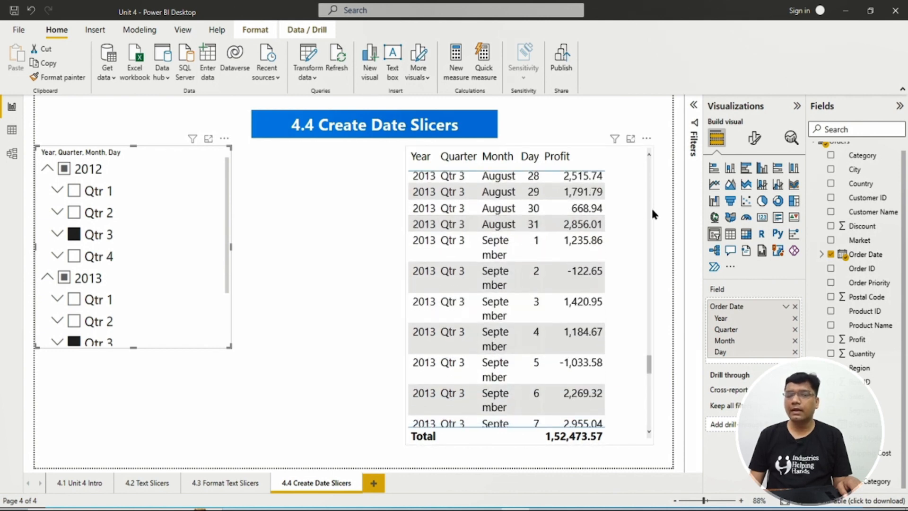
Step: Add a donut chart between the slicer and the table, with Order Date as legend and Sales as values
left_click(638, 222)
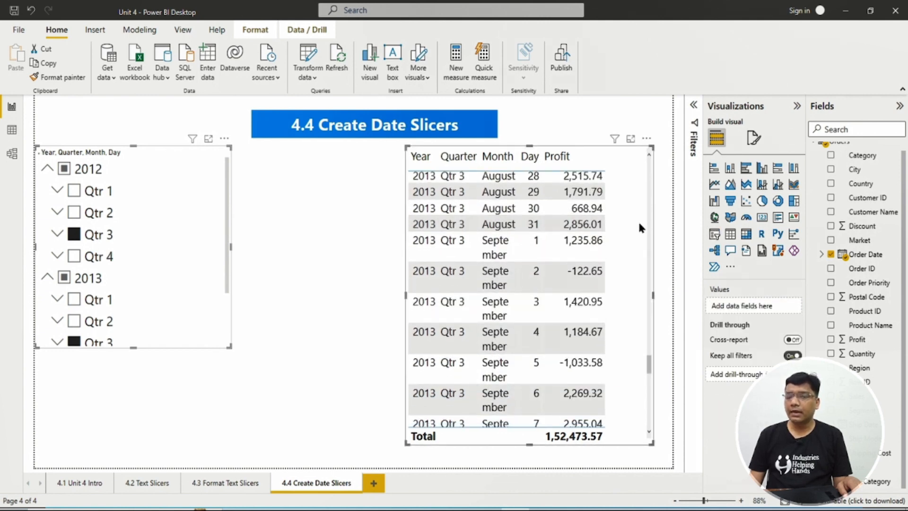
left_click(777, 202)
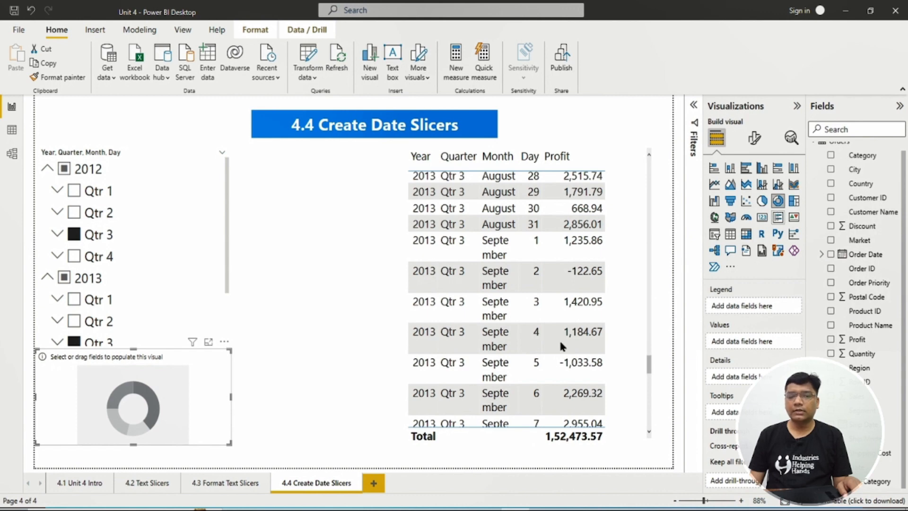
left_click_drag(208, 415, 376, 417)
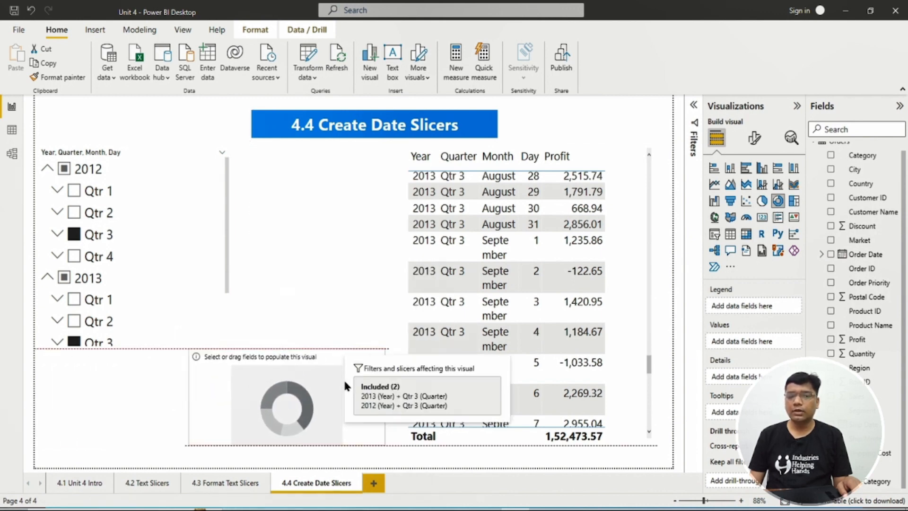
left_click_drag(190, 350, 184, 308)
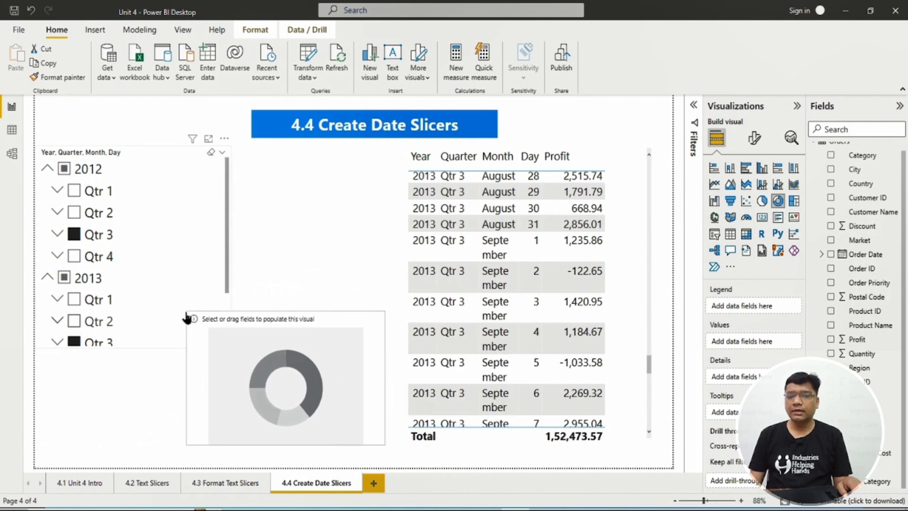
left_click_drag(332, 312, 321, 307)
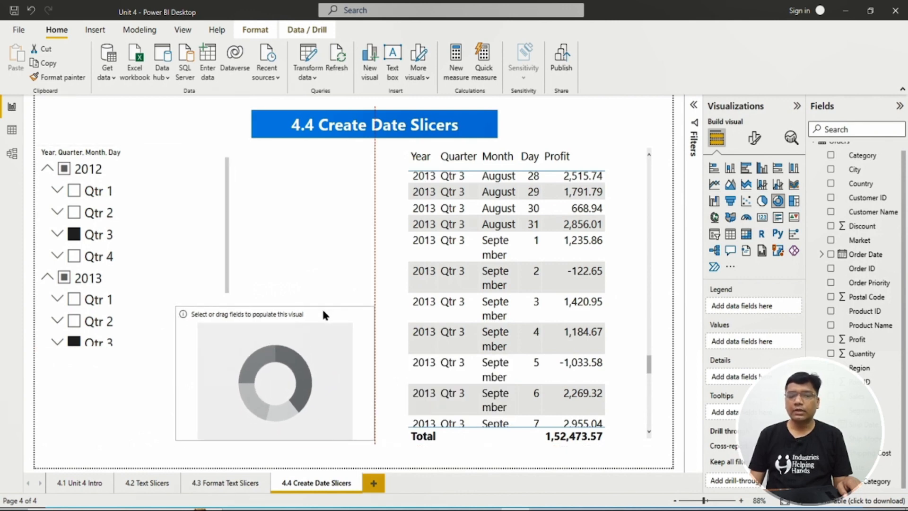
left_click_drag(873, 256, 779, 307)
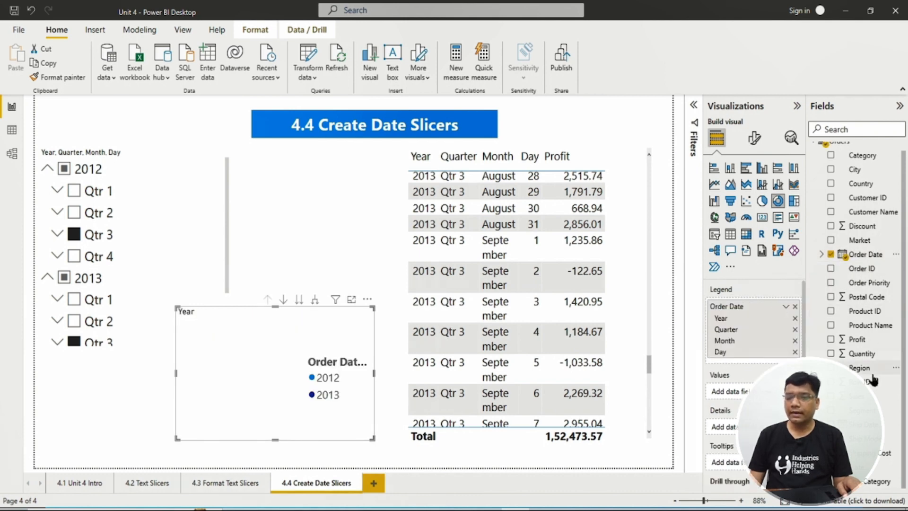
left_click_drag(867, 397, 737, 392)
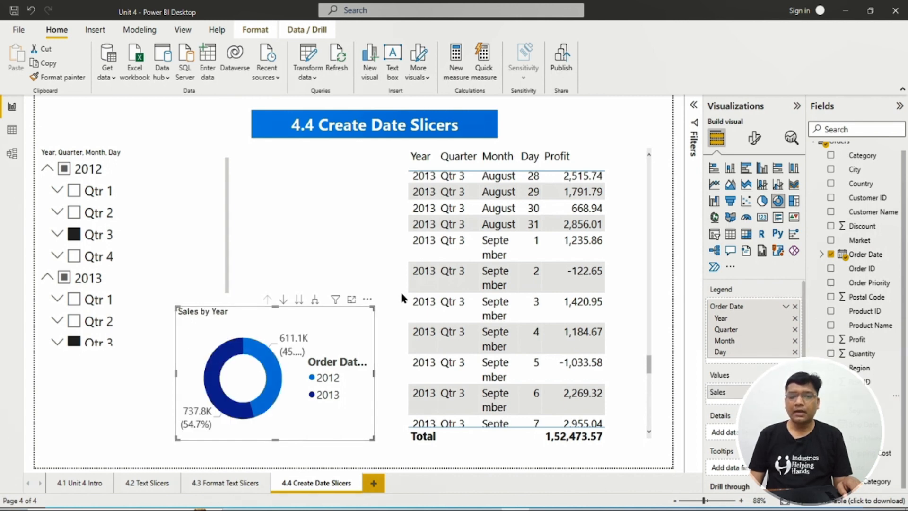
Step: Remove the Sales by Year donut chart from the page
left_click(368, 300)
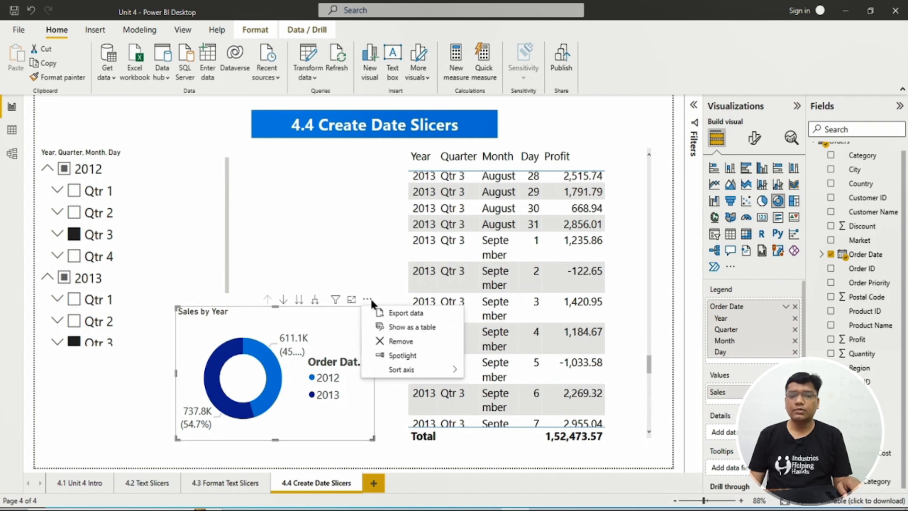
left_click(400, 341)
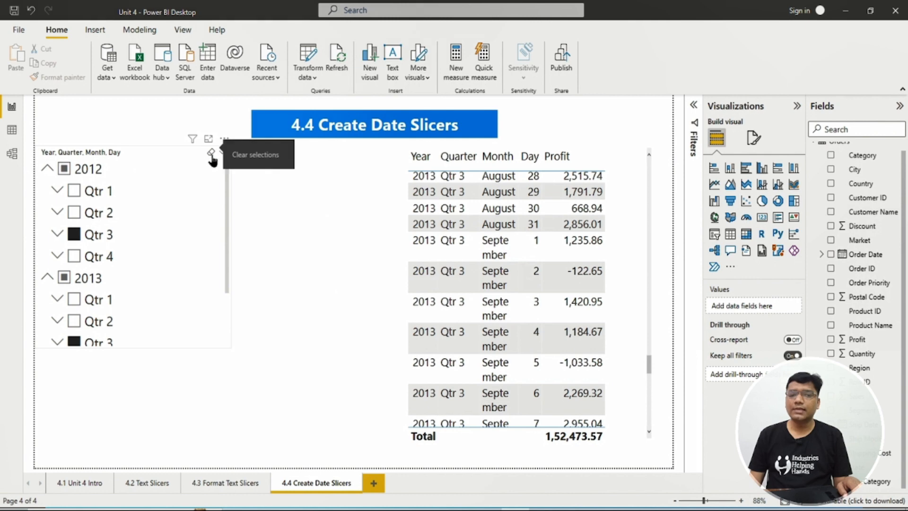
Step: Clear the hierarchy slicer's selections and collapse the 2012 and 2013 branches
left_click(211, 156)
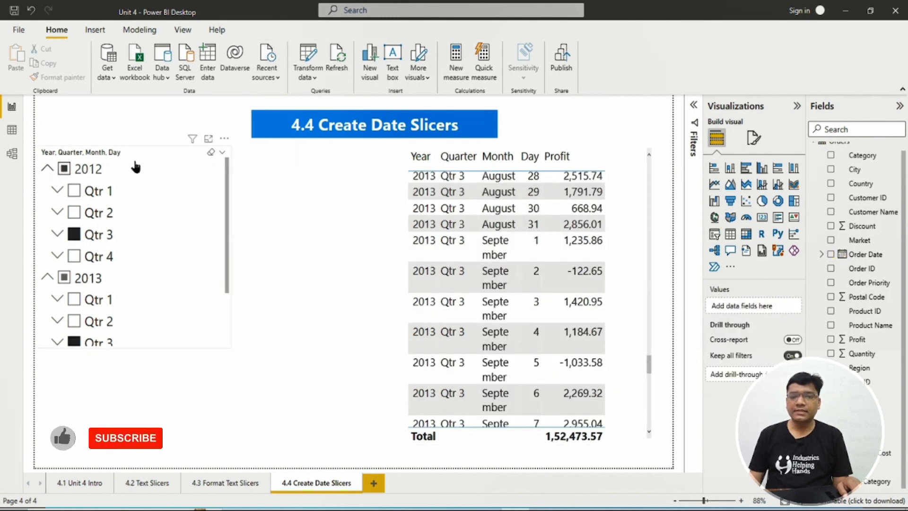
left_click(212, 159)
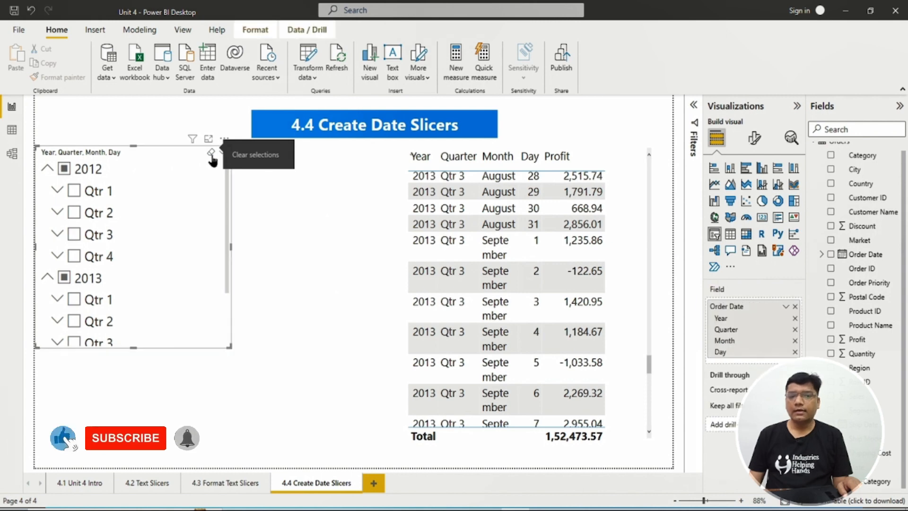
left_click(48, 169)
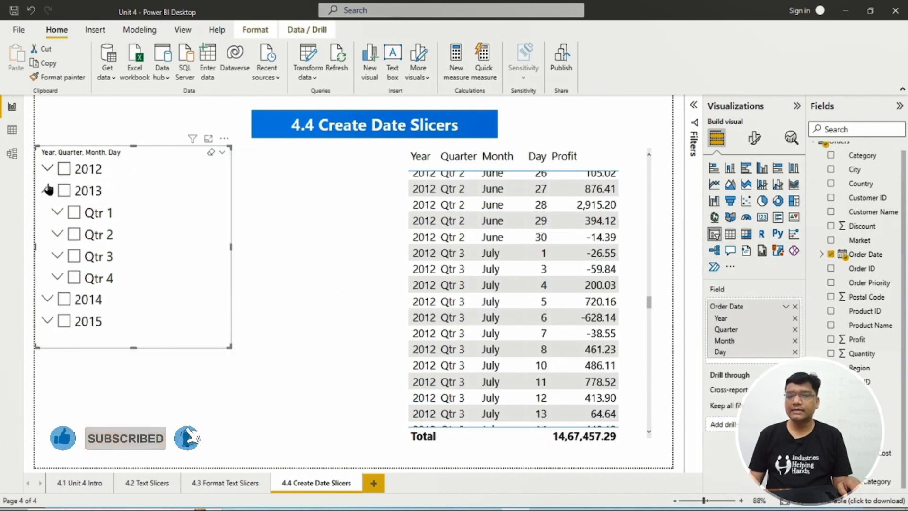
left_click(48, 191)
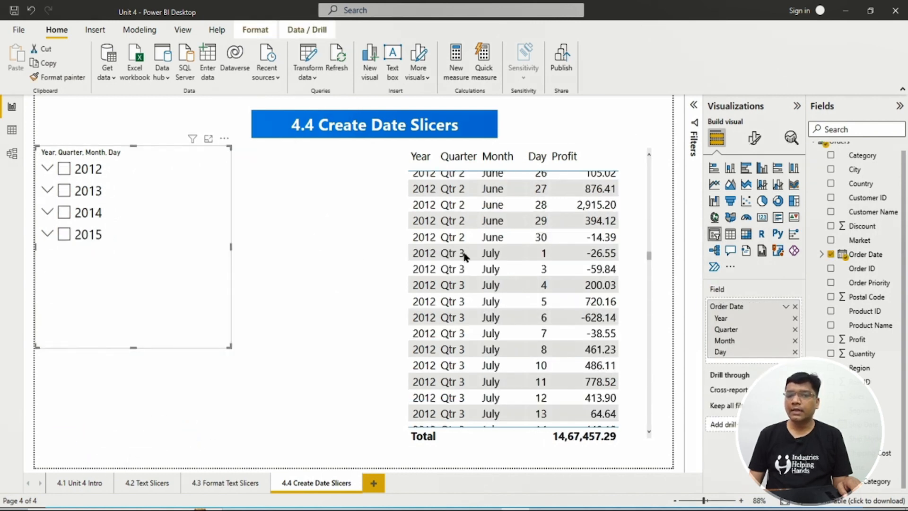